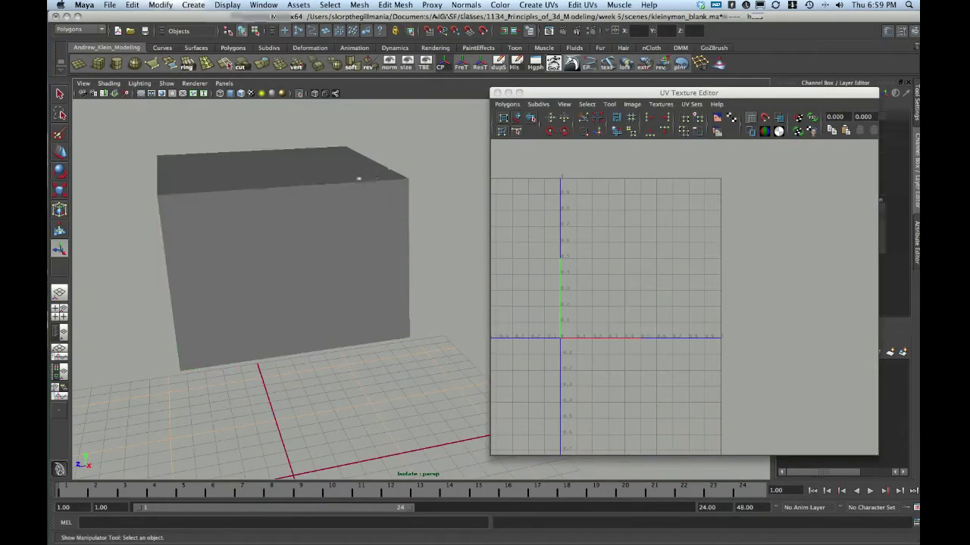
Select the head cube and all of its stacked UVs for editing in the UV Texture Editor.
{"action": "left_click_drag", "start_coordinate": [357, 162], "coordinate": [347, 248], "text": "alt"}
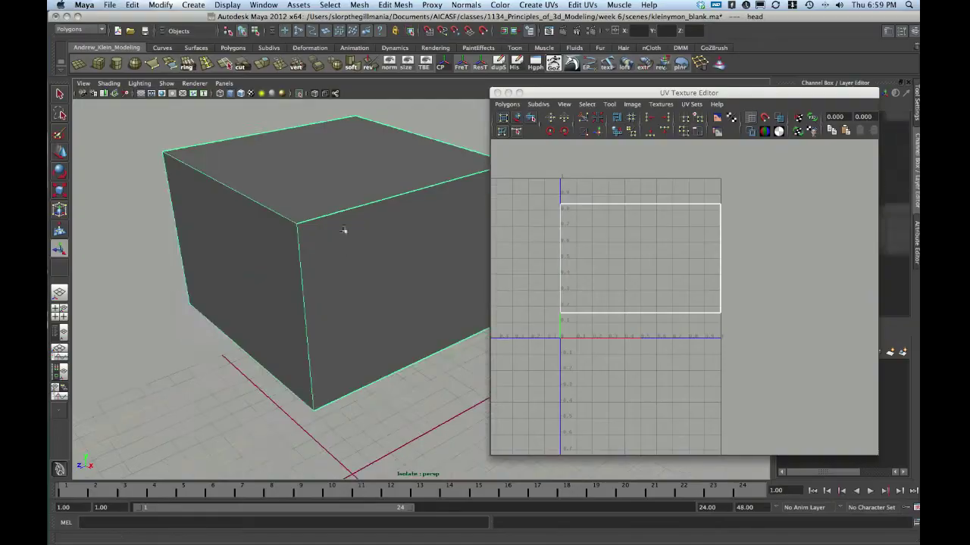
{"action": "left_click_drag", "start_coordinate": [342, 227], "coordinate": [323, 251], "text": "alt"}
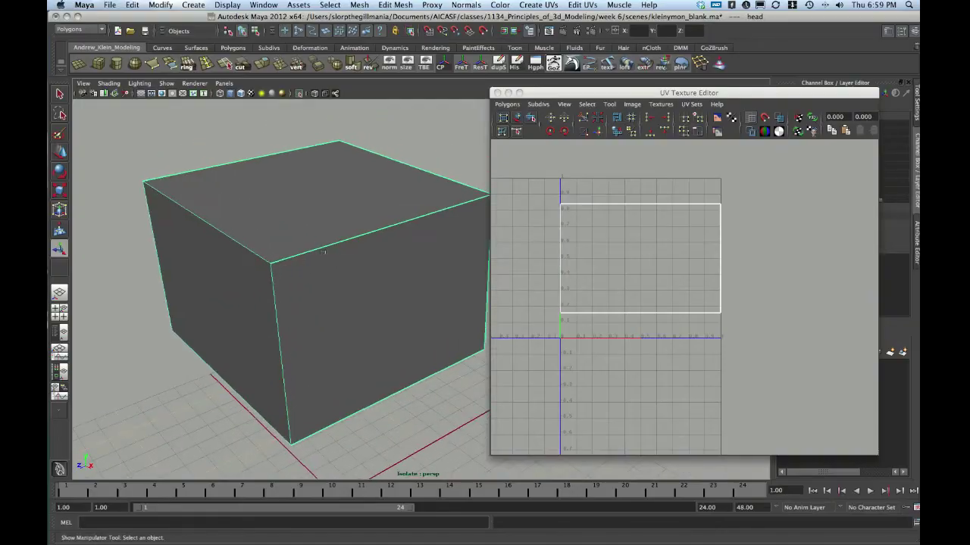
{"action": "left_click_drag", "start_coordinate": [370, 321], "coordinate": [356, 297], "text": "alt"}
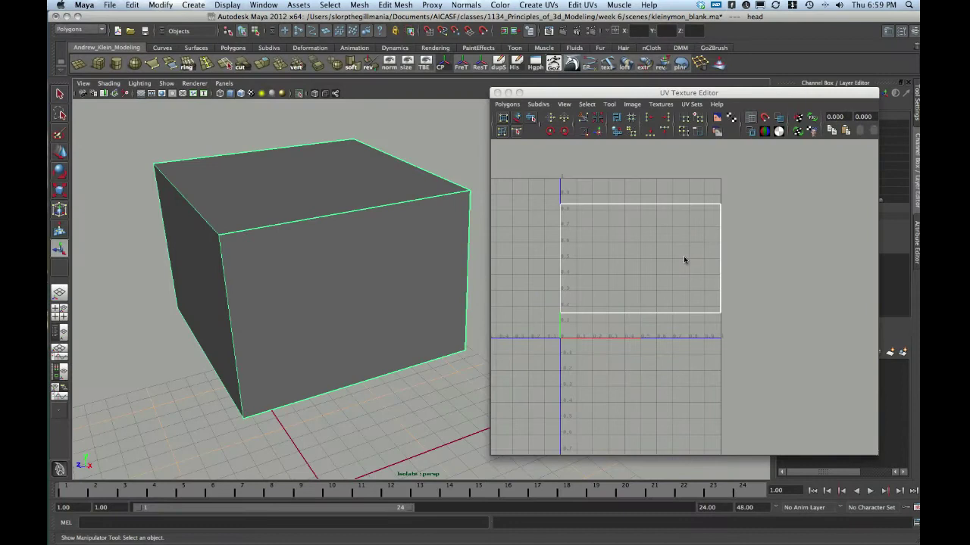
{"action": "mouse_move", "coordinate": [348, 240]}
{"action": "left_mouse_down", "text": "alt"}
{"action": "mouse_move", "coordinate": [379, 232]}
{"action": "mouse_move", "coordinate": [341, 229]}
{"action": "left_mouse_up", "text": "alt"}
{"action": "right_click", "coordinate": [571, 206]}
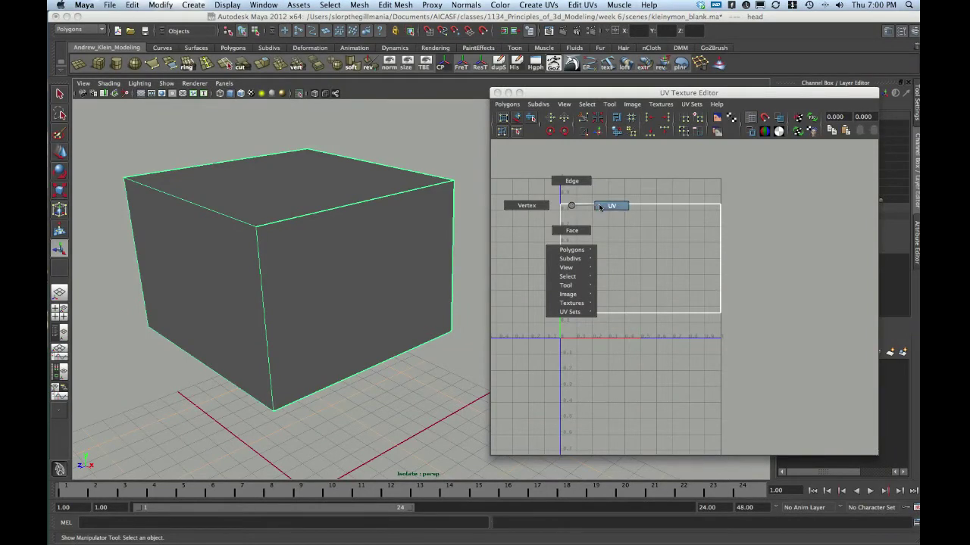
{"action": "right_click_drag", "start_coordinate": [603, 207], "coordinate": [600, 206]}
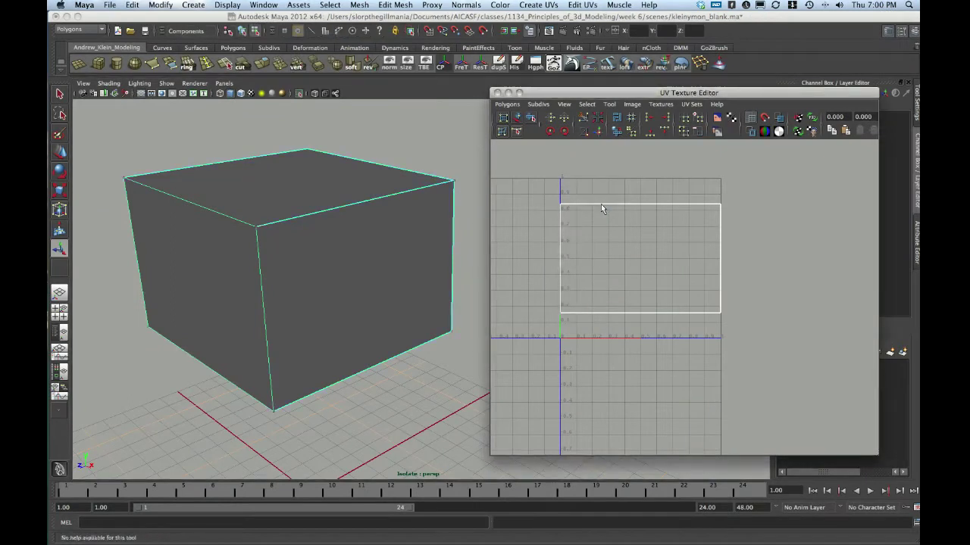
{"action": "left_click_drag", "start_coordinate": [552, 195], "coordinate": [734, 326]}
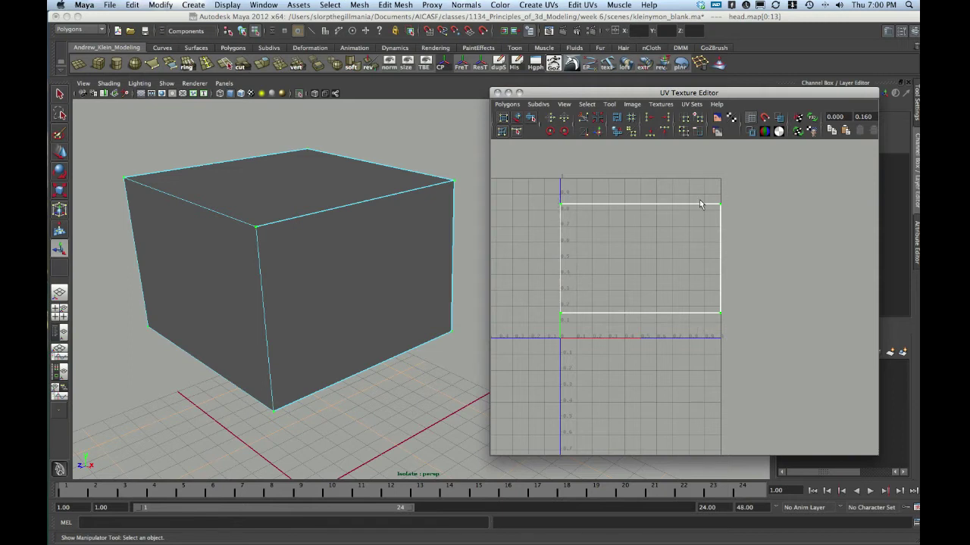
Unfold the head cube's selected UVs interactively with the Smooth UV tool.
{"action": "left_click_drag", "start_coordinate": [303, 255], "coordinate": [204, 208], "text": "alt"}
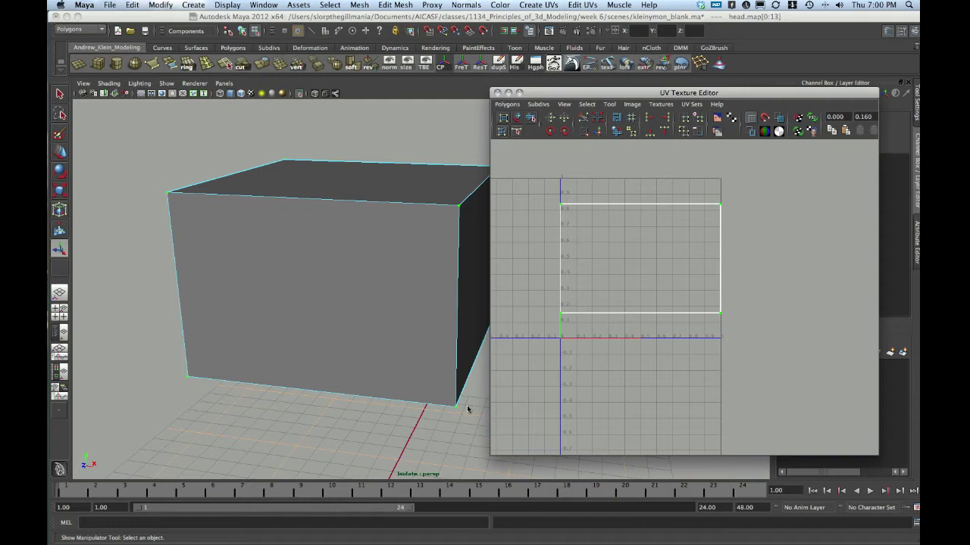
{"action": "left_click_drag", "start_coordinate": [190, 381], "coordinate": [227, 241], "text": "alt"}
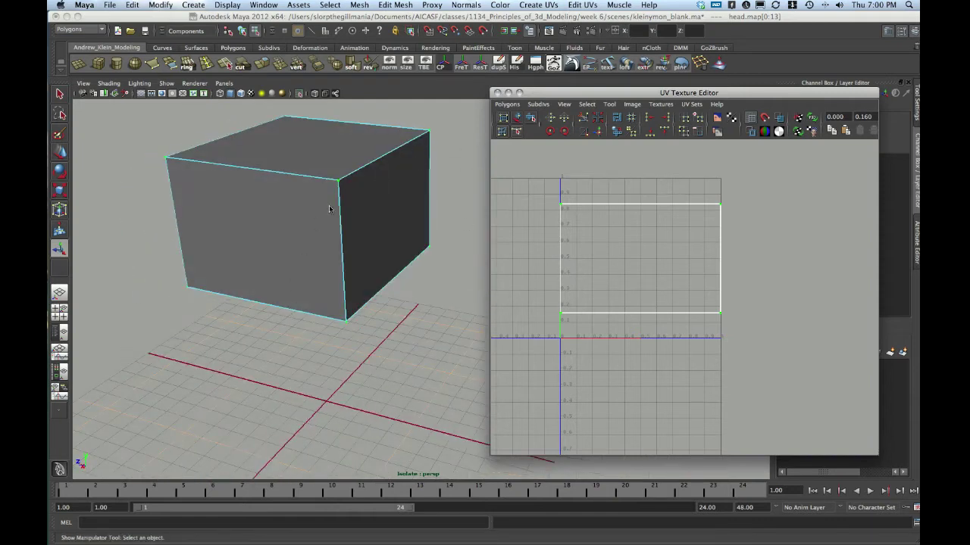
{"action": "left_click_drag", "start_coordinate": [398, 205], "coordinate": [357, 203], "text": "alt"}
{"action": "left_click_drag", "start_coordinate": [366, 253], "coordinate": [391, 236], "text": "alt"}
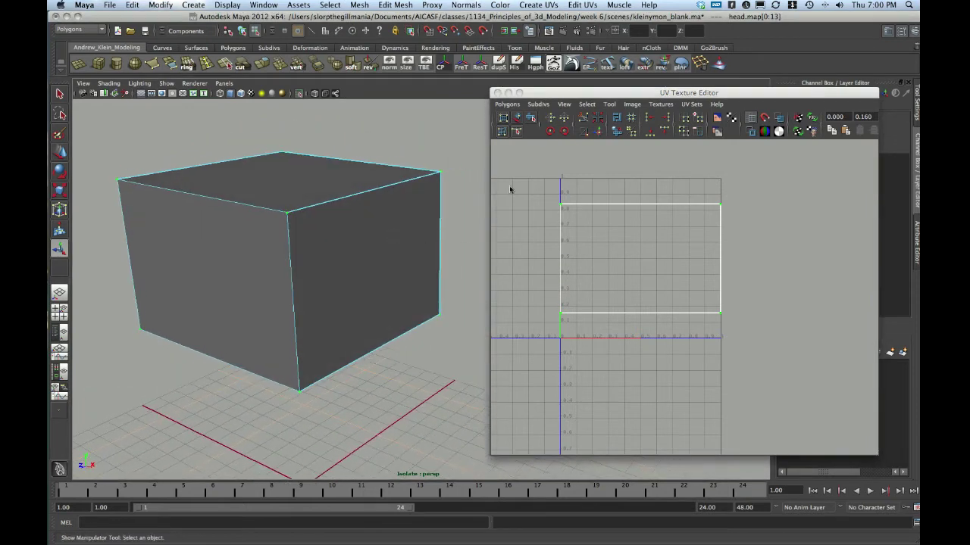
{"action": "left_click_drag", "start_coordinate": [589, 99], "coordinate": [577, 98]}
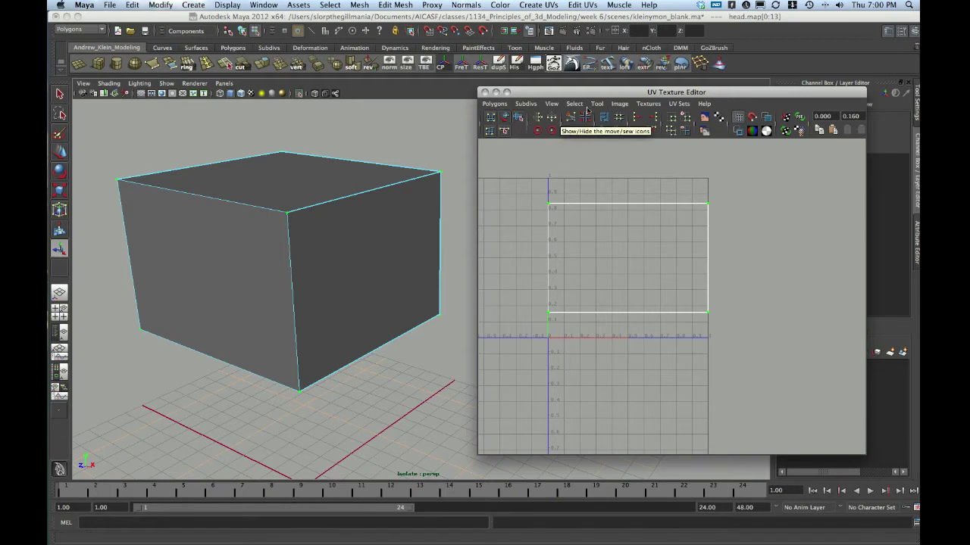
{"action": "left_click", "coordinate": [597, 104]}
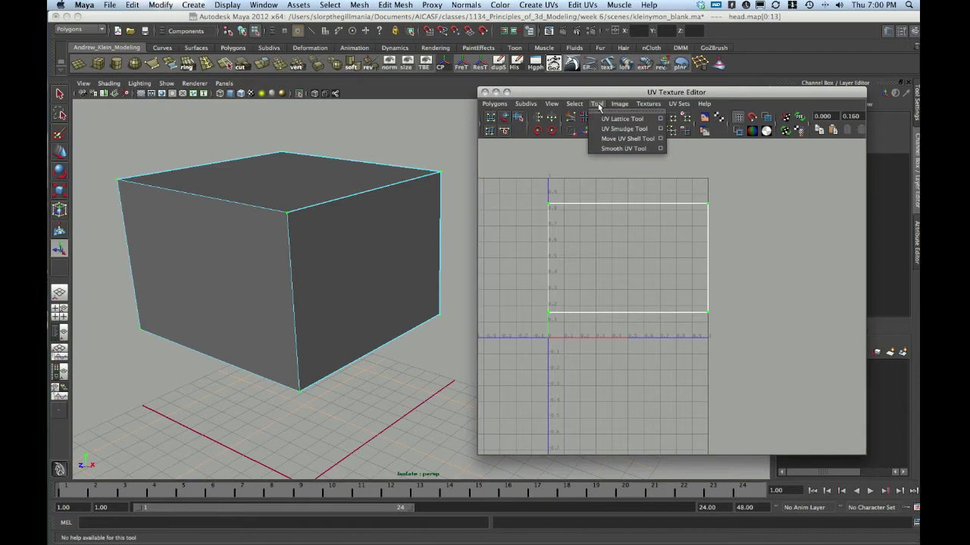
{"action": "left_click", "coordinate": [622, 149]}
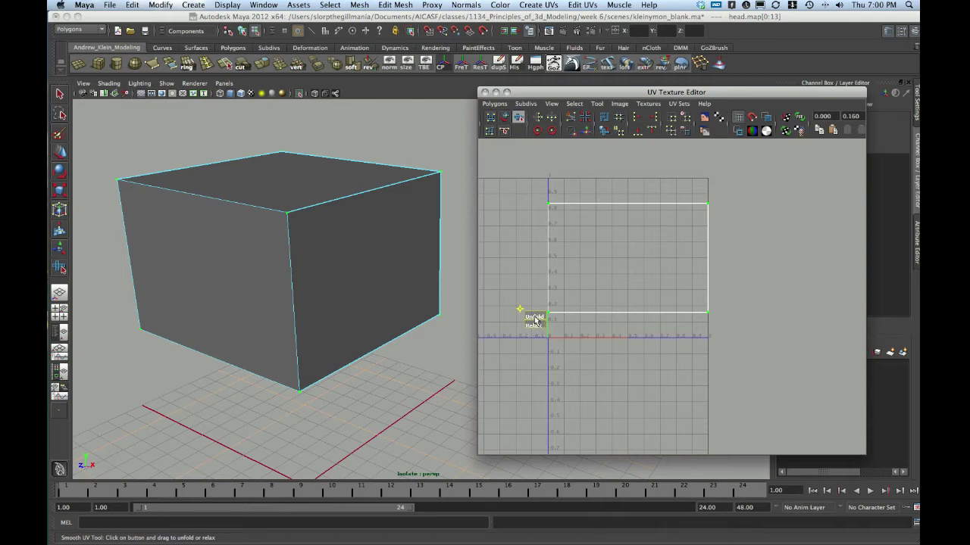
{"action": "left_click_drag", "start_coordinate": [532, 316], "coordinate": [619, 314]}
Move the two end UVs of the overlapping face horizontally to the left of the main UV shell.
{"action": "left_click_drag", "start_coordinate": [638, 232], "coordinate": [653, 290]}
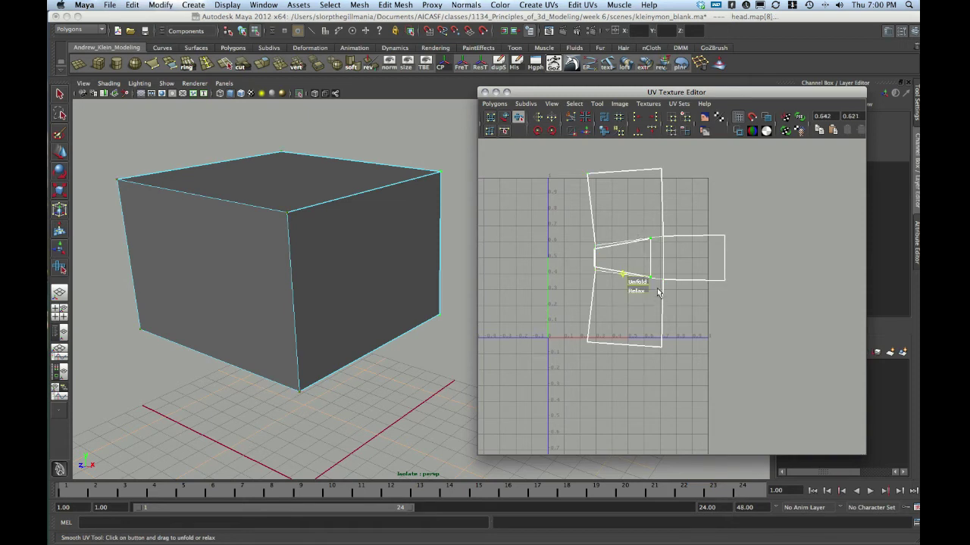
{"action": "key", "text": "w"}
{"action": "left_click_drag", "start_coordinate": [707, 257], "coordinate": [577, 260]}
{"action": "right_click_drag", "start_coordinate": [545, 215], "coordinate": [772, 340], "text": "alt"}
{"action": "middle_click_drag", "start_coordinate": [481, 195], "coordinate": [642, 247], "text": "alt"}
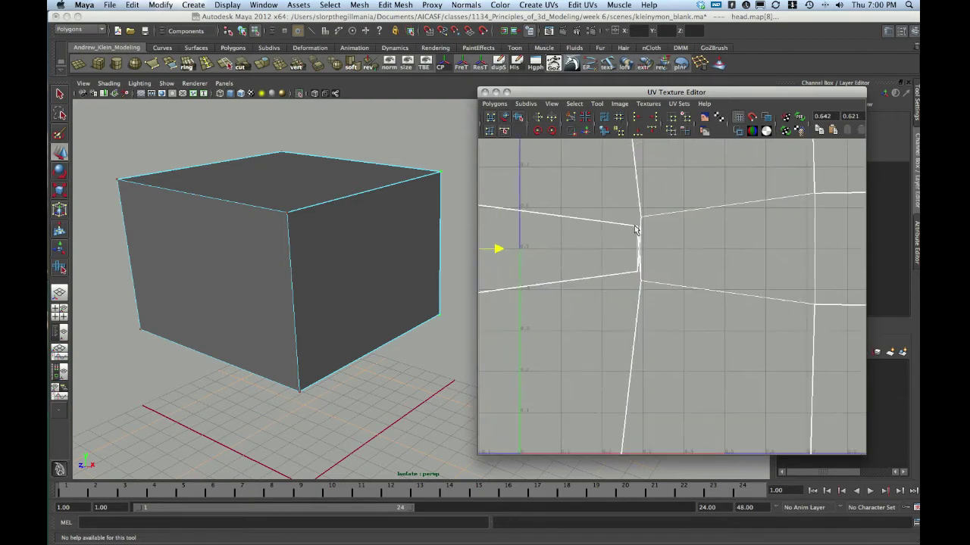
Move the overlapping face's two inner UVs left, away from the shared edge with the neighbouring face.
{"action": "left_click", "coordinate": [636, 227]}
{"action": "left_click", "coordinate": [638, 271], "text": "shift"}
{"action": "left_click_drag", "start_coordinate": [698, 248], "coordinate": [596, 249]}
{"action": "right_click_drag", "start_coordinate": [675, 237], "coordinate": [534, 250], "text": "alt"}
{"action": "middle_click_drag", "start_coordinate": [534, 249], "coordinate": [614, 249], "text": "alt"}
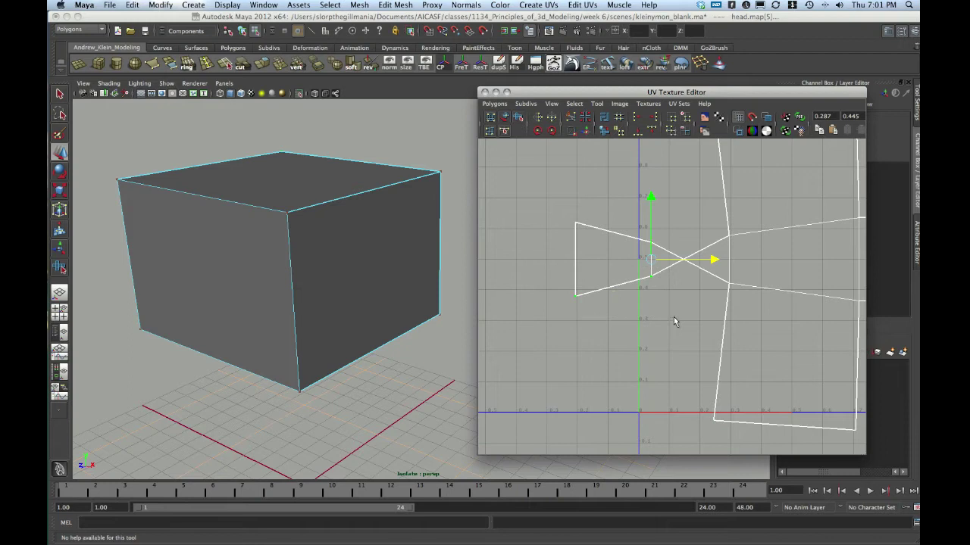
Swap the upper and lower UV pairs of the moved faces vertically to uncross their edges.
{"action": "left_click_drag", "start_coordinate": [550, 269], "coordinate": [664, 310]}
{"action": "left_click_drag", "start_coordinate": [613, 260], "coordinate": [578, 226]}
{"action": "left_click_drag", "start_coordinate": [646, 236], "coordinate": [660, 254], "text": "shift"}
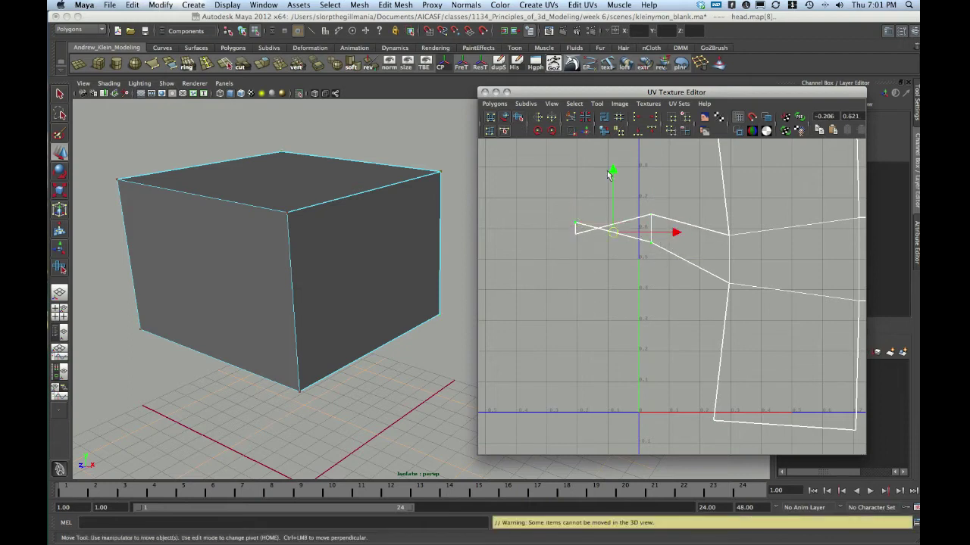
{"action": "left_click_drag", "start_coordinate": [610, 173], "coordinate": [610, 238]}
{"action": "right_click_drag", "start_coordinate": [673, 227], "coordinate": [597, 202], "text": "alt"}
{"action": "middle_click_drag", "start_coordinate": [730, 236], "coordinate": [642, 227], "text": "alt"}
{"action": "right_click_drag", "start_coordinate": [711, 232], "coordinate": [687, 238], "text": "alt"}
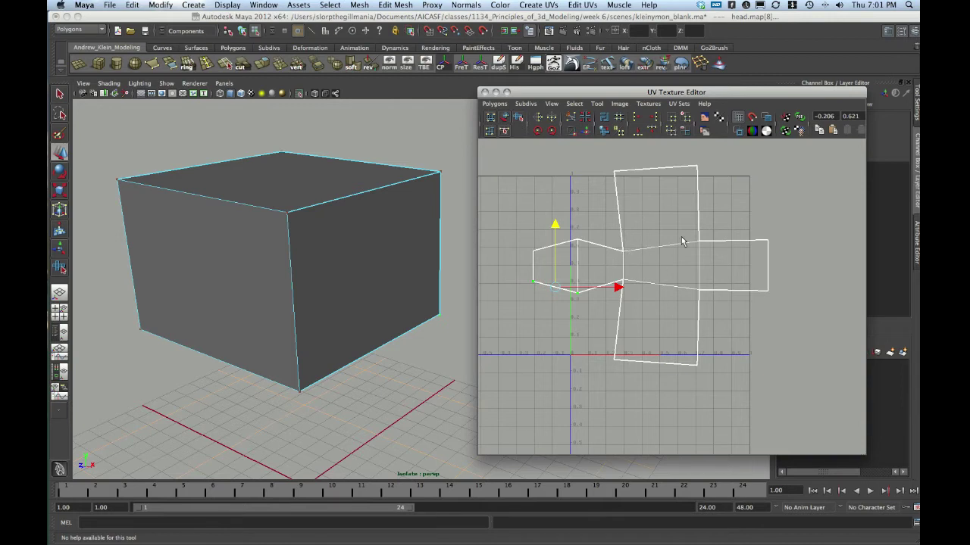
{"action": "middle_click_drag", "start_coordinate": [666, 236], "coordinate": [675, 235], "text": "alt"}
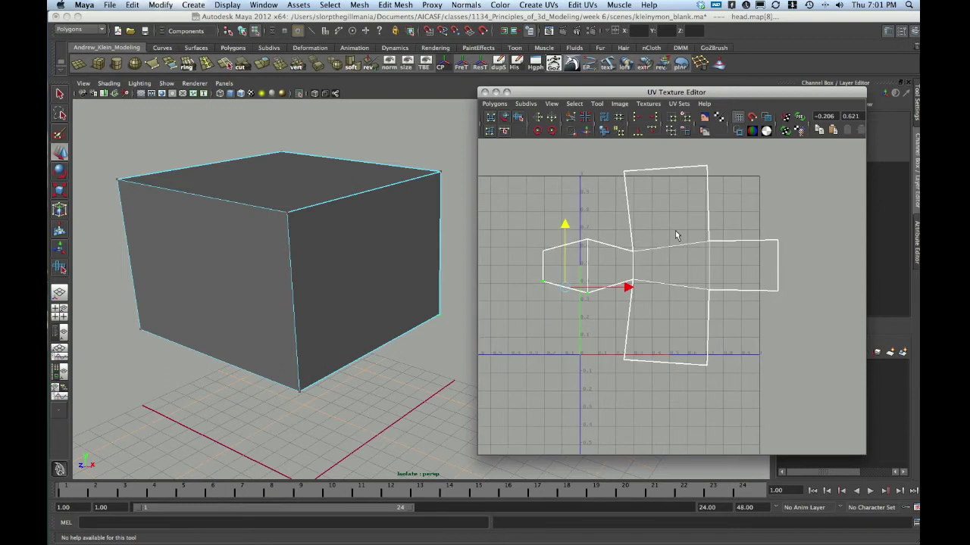
Turn on Shade UVs to show the orientation and overlap of the UV faces.
{"action": "left_click", "coordinate": [766, 118]}
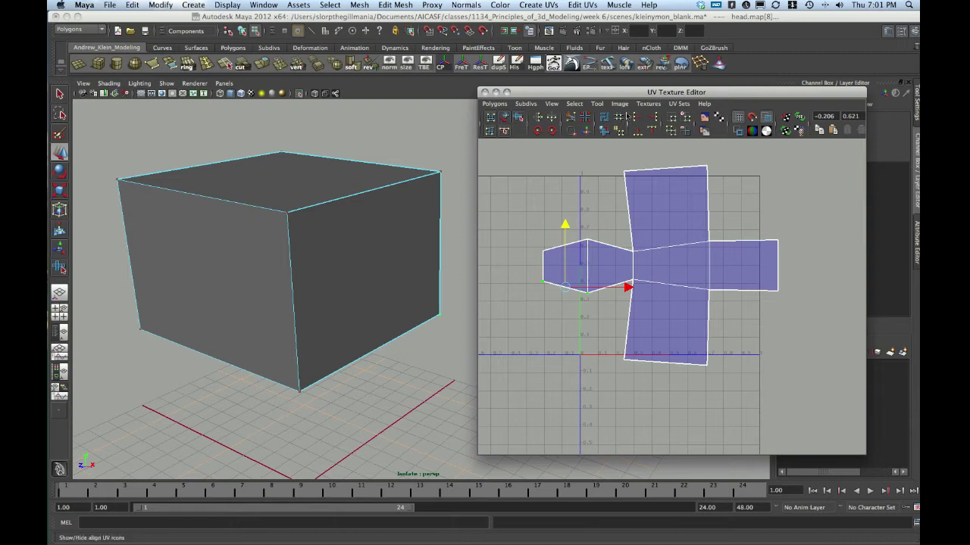
{"action": "left_click", "coordinate": [619, 104]}
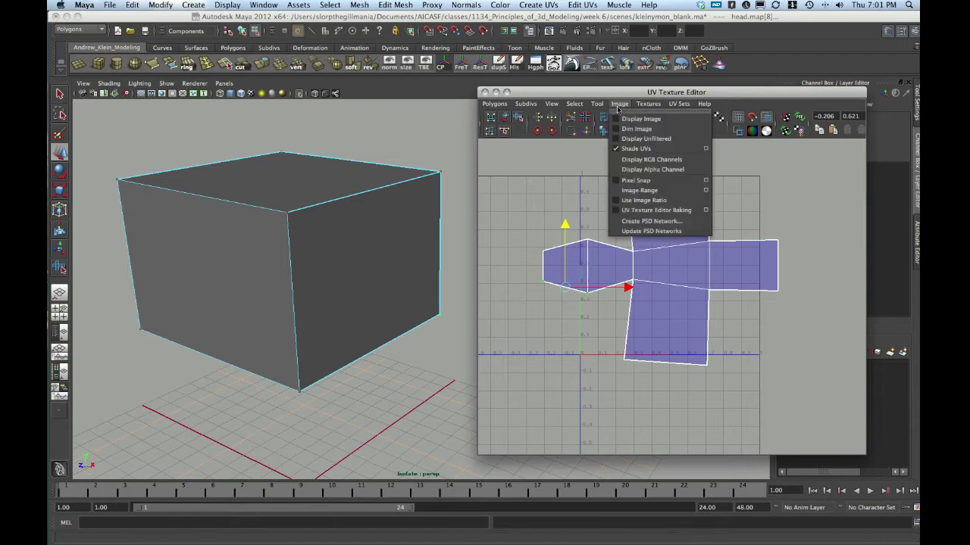
{"action": "left_click", "coordinate": [634, 150]}
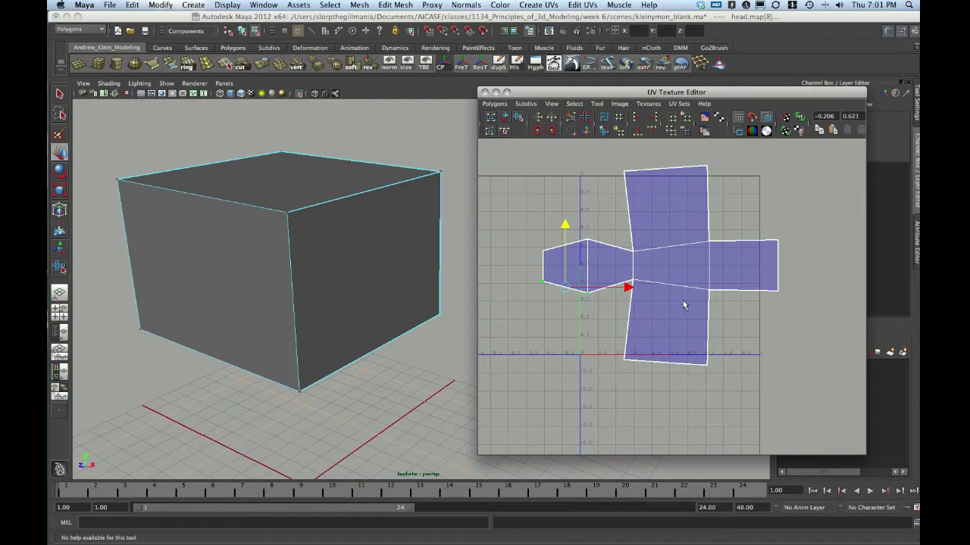
Undo the manual UV moves and the smooth-tool unfold back to the original stacked UV rectangle.
{"action": "key", "text": "z"}
{"action": "key", "text": "z"}
{"action": "key", "text": "z"}
{"action": "key", "text": "z"}
{"action": "key", "text": "z"}
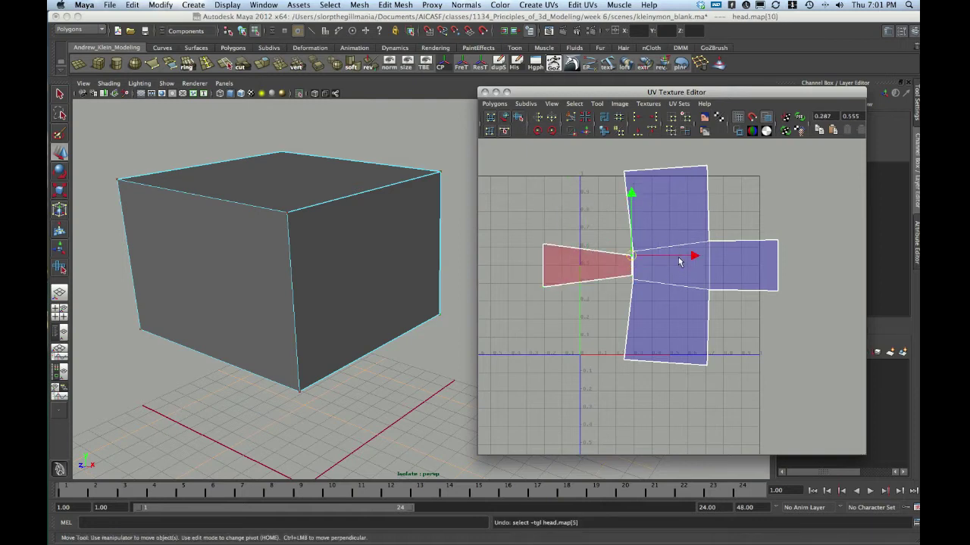
{"action": "key", "text": "z"}
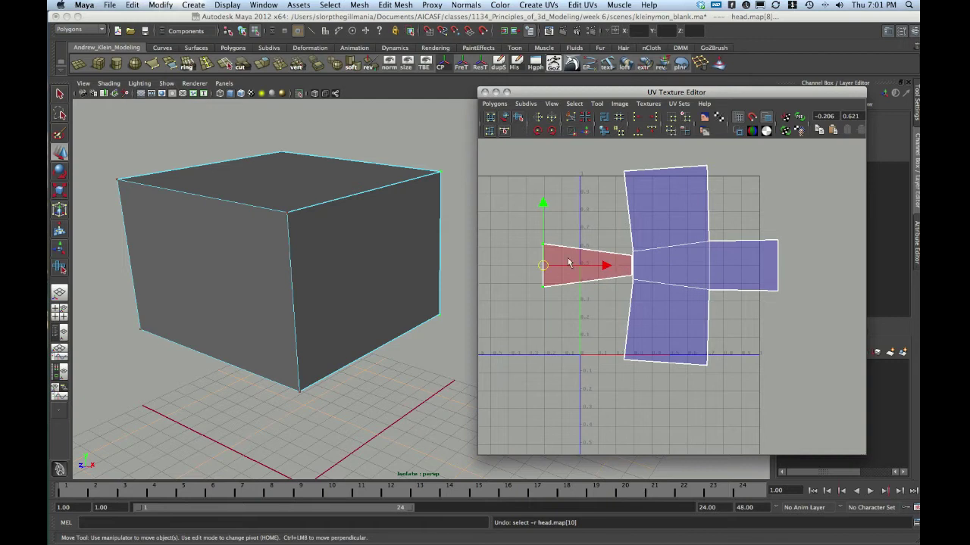
{"action": "key", "text": "z"}
{"action": "key", "text": "z"}
{"action": "key", "text": "z"}
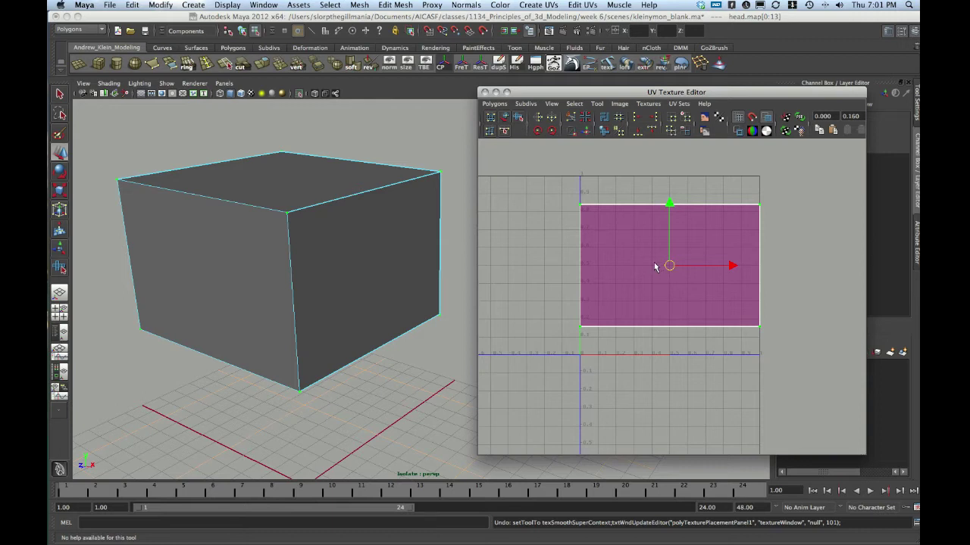
{"action": "left_click", "coordinate": [519, 118]}
{"action": "left_click_drag", "start_coordinate": [566, 331], "coordinate": [539, 345]}
{"action": "key", "text": "q"}
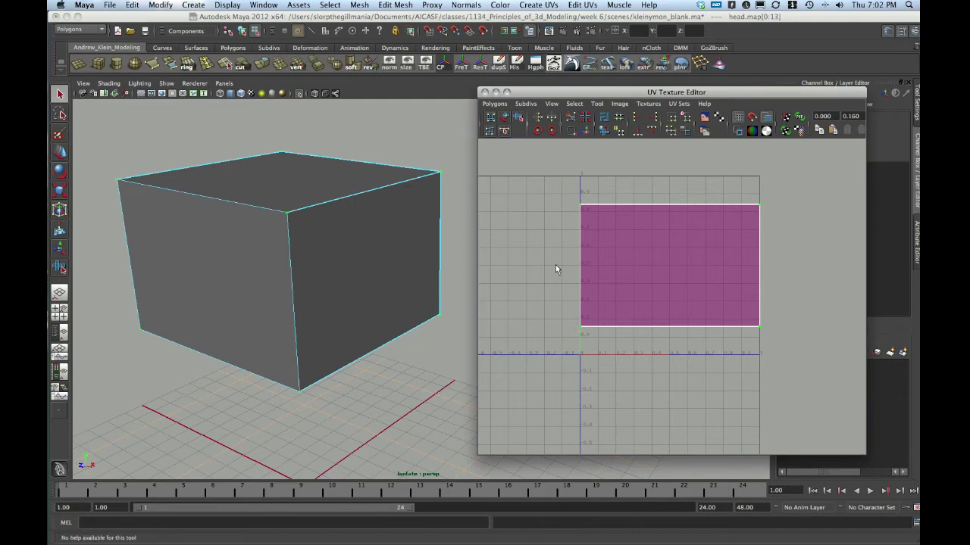
Apply the Unfold command to all the cube's UVs and frame the unfolded layout.
{"action": "left_click", "coordinate": [496, 105]}
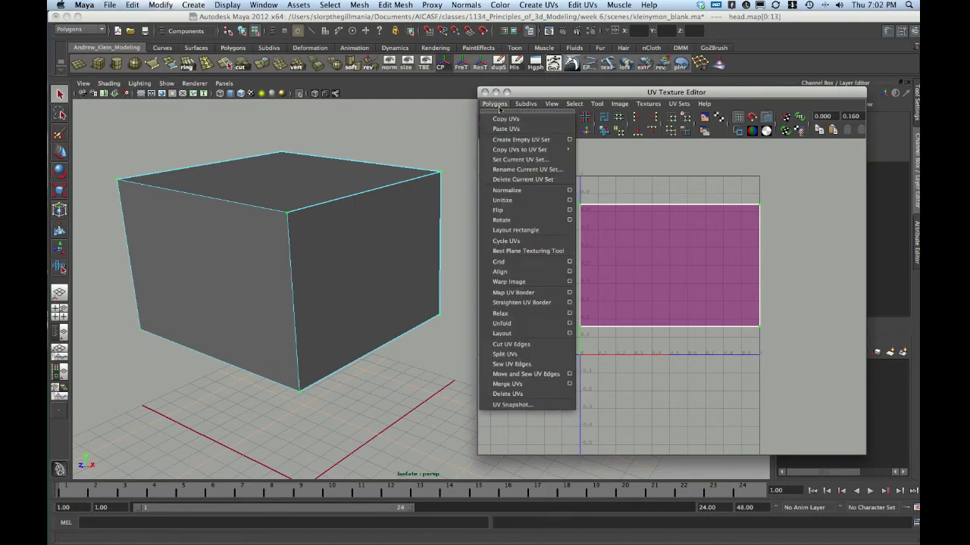
{"action": "left_click", "coordinate": [515, 323]}
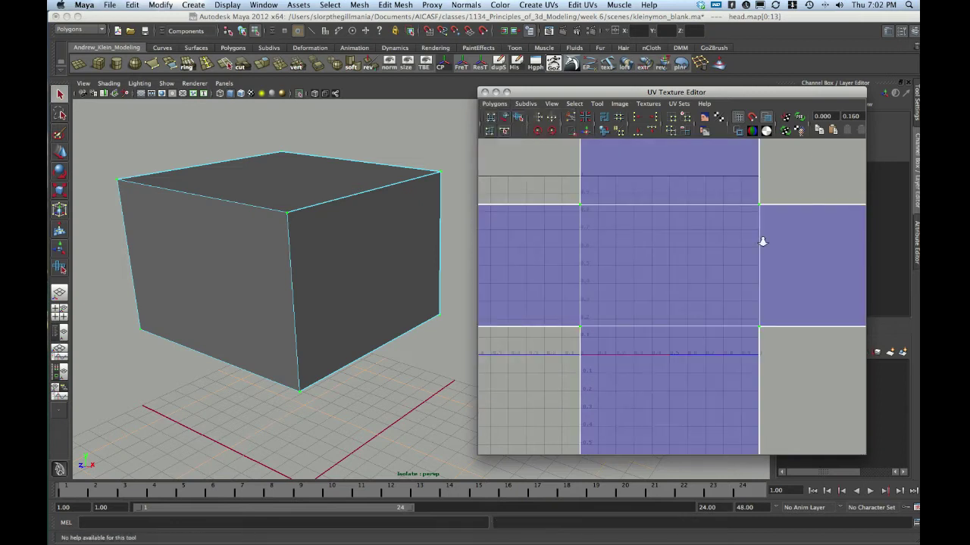
{"action": "key", "text": "a"}
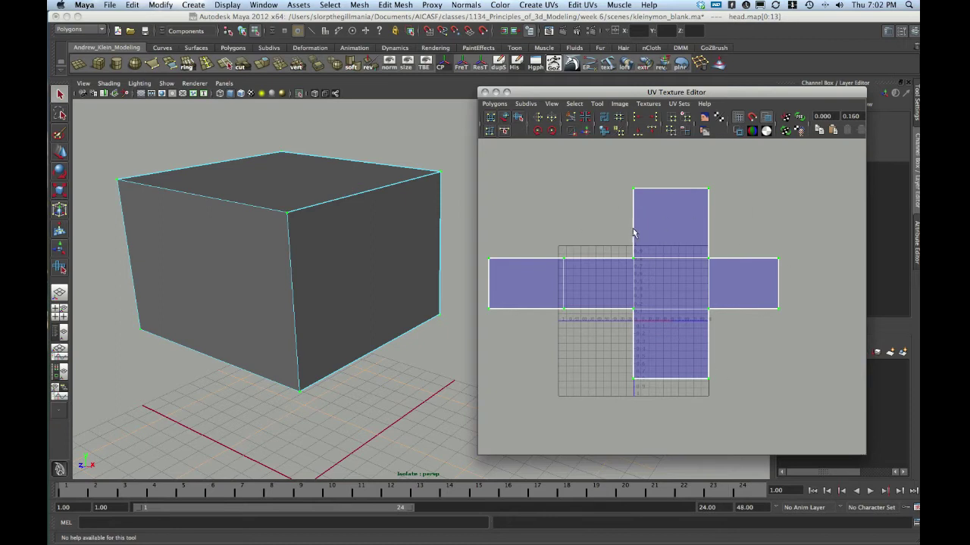
{"action": "right_click_drag", "start_coordinate": [630, 231], "coordinate": [736, 303], "text": "alt"}
{"action": "middle_click_drag", "start_coordinate": [673, 277], "coordinate": [713, 274], "text": "alt"}
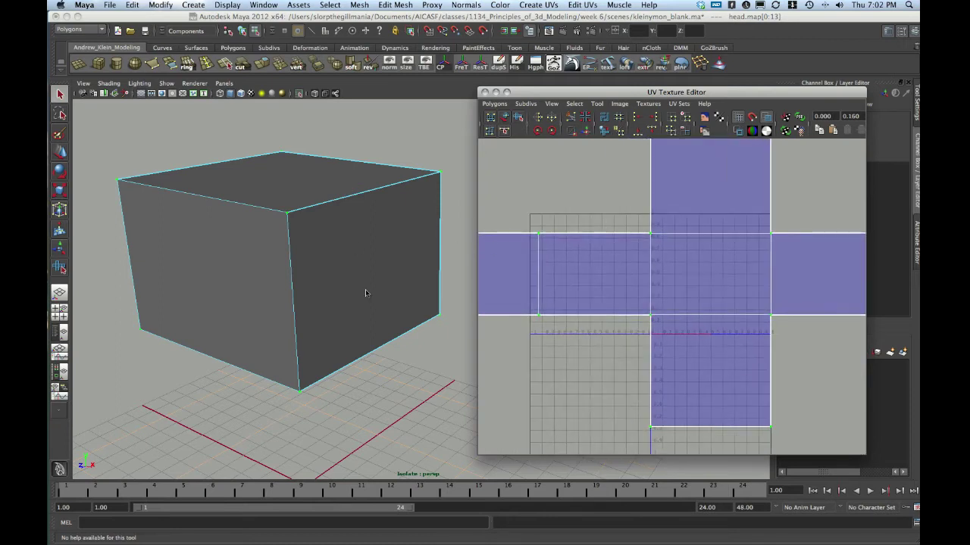
Display the texture on the head cube and view how it maps across the faces.
{"action": "key", "text": "6"}
{"action": "left_click_drag", "start_coordinate": [302, 280], "coordinate": [245, 277], "text": "alt"}
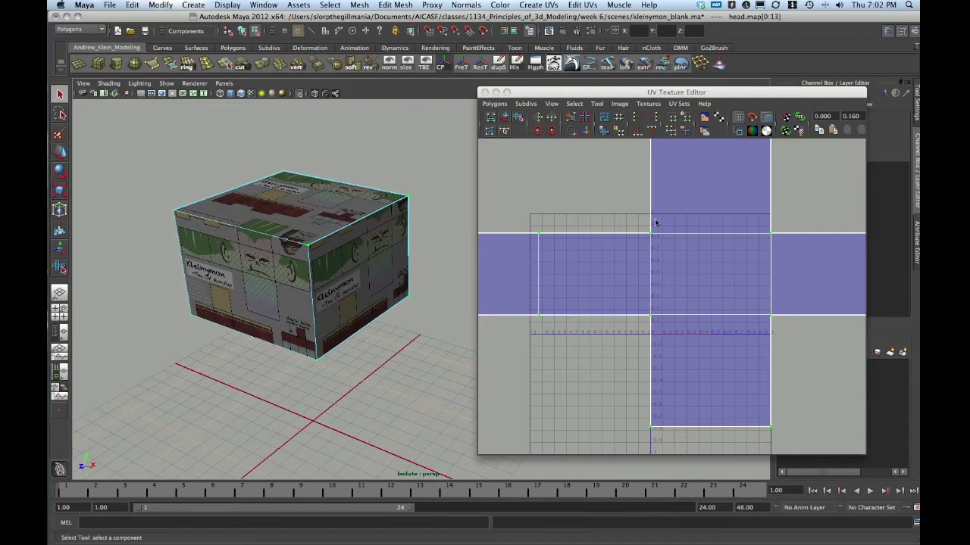
{"action": "right_click_drag", "start_coordinate": [667, 225], "coordinate": [664, 256], "text": "alt"}
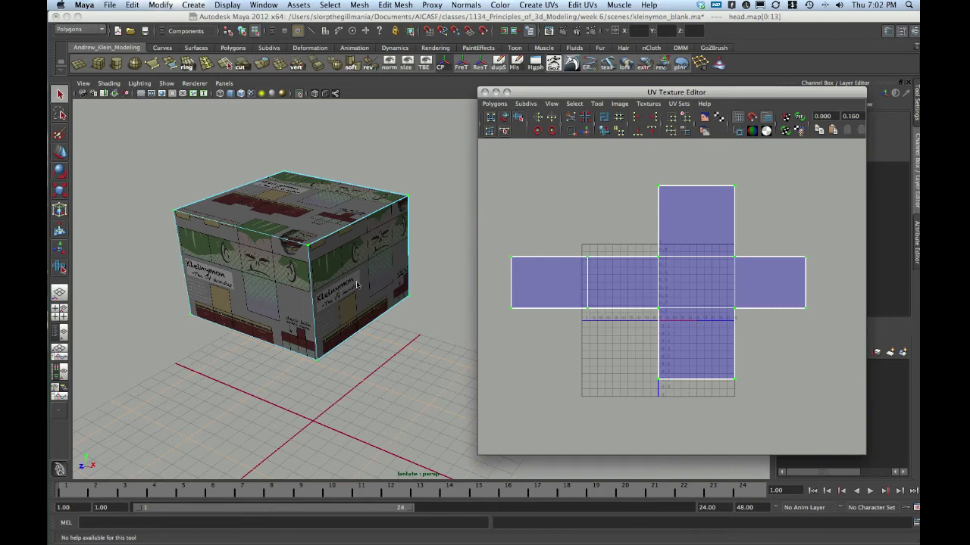
{"action": "middle_click_drag", "start_coordinate": [357, 281], "coordinate": [362, 294], "text": "alt"}
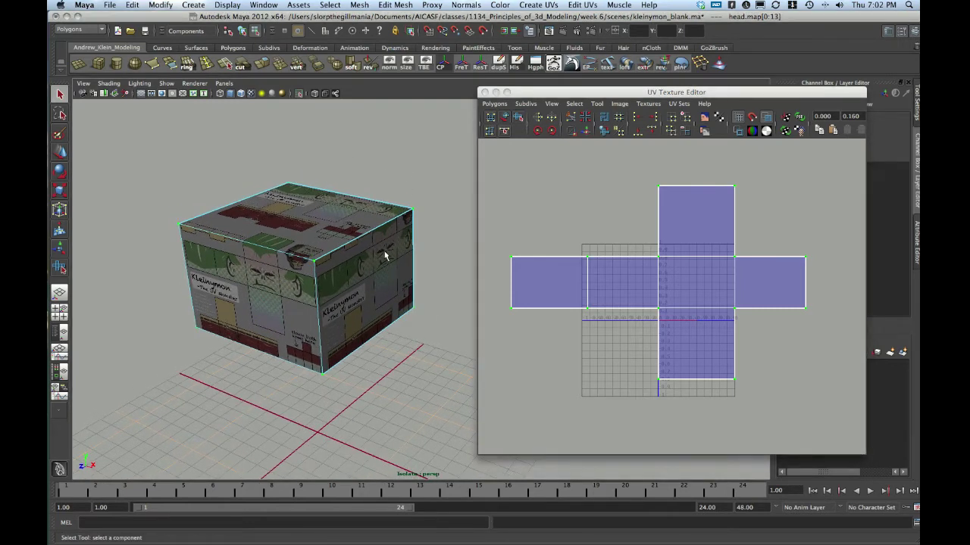
{"action": "right_click_drag", "start_coordinate": [379, 240], "coordinate": [412, 269], "text": "alt"}
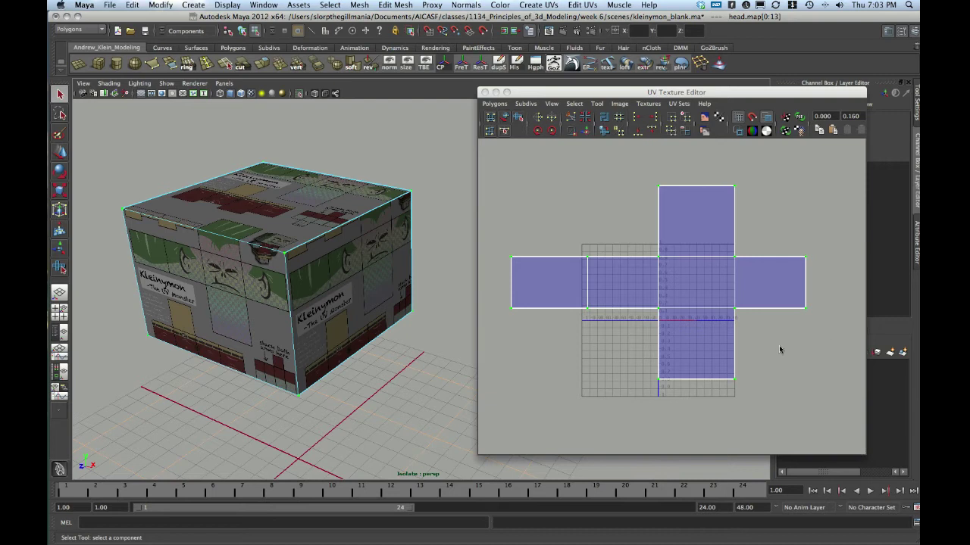
Select all the head UVs for scaling and show the texture image behind them in the UV editor.
{"action": "right_click_drag", "start_coordinate": [611, 271], "coordinate": [660, 265]}
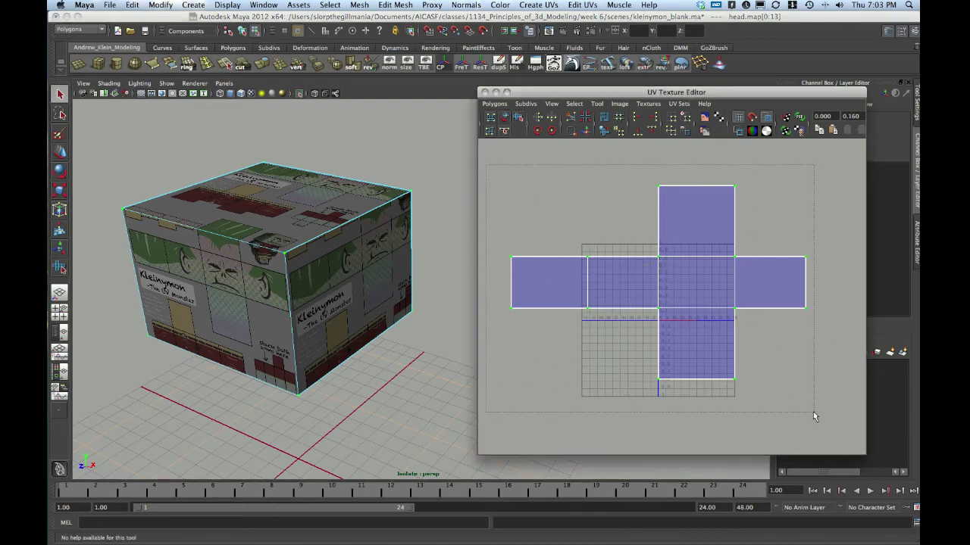
{"action": "key", "text": "r"}
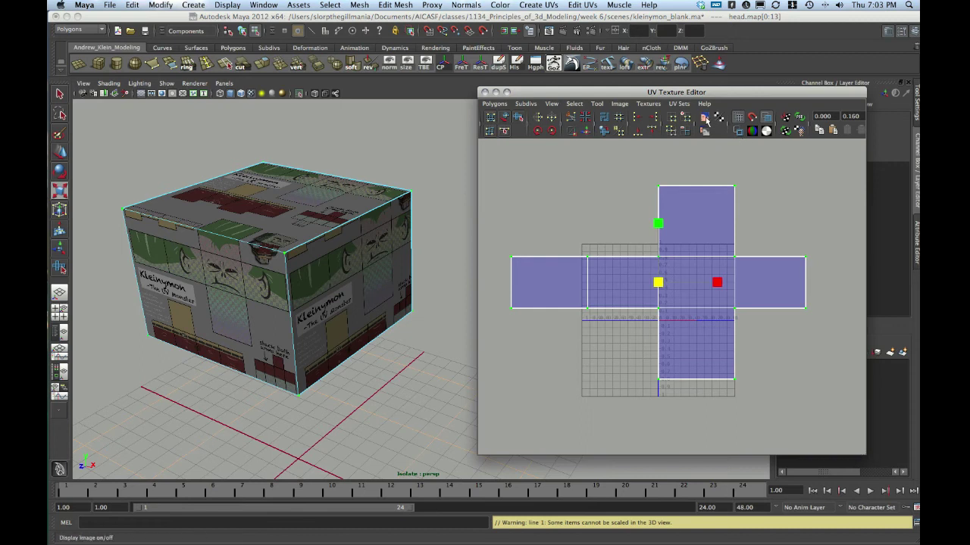
{"action": "left_click", "coordinate": [703, 118]}
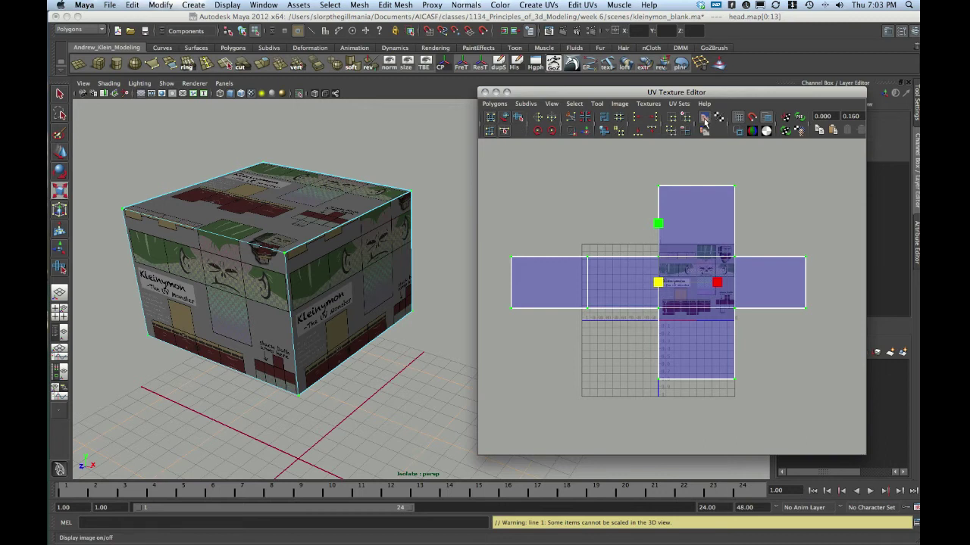
{"action": "left_click", "coordinate": [620, 104]}
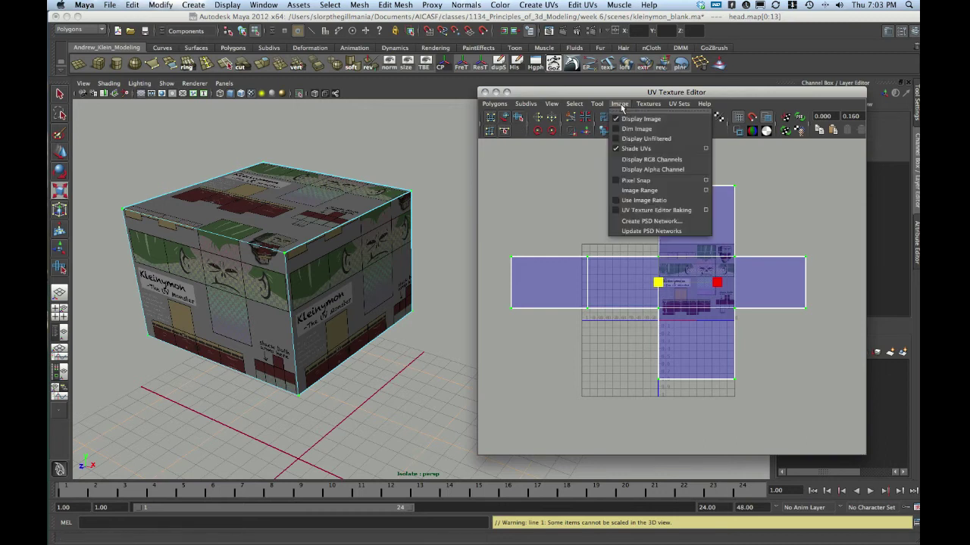
{"action": "left_click", "coordinate": [803, 206]}
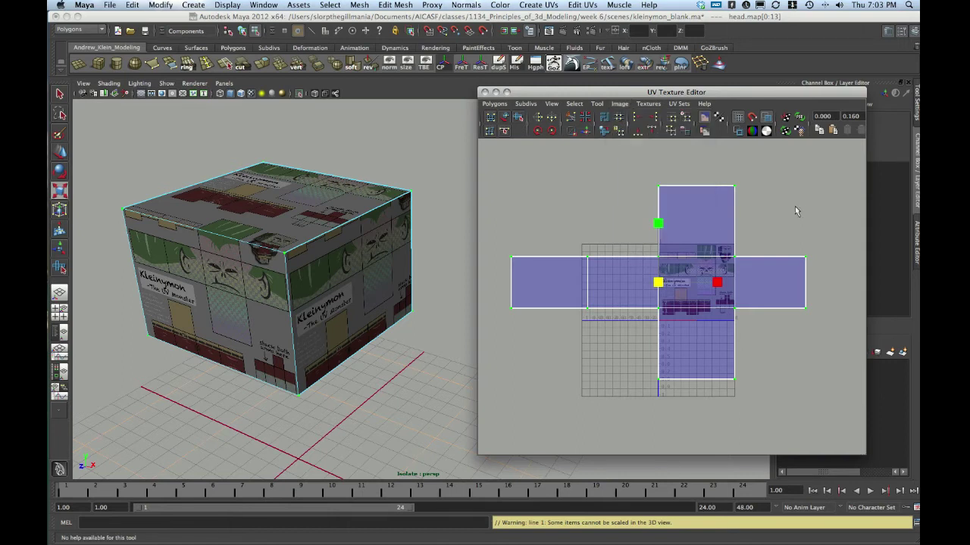
Scale down the whole UV cross and move it over the head artwork on the texture.
{"action": "left_click_drag", "start_coordinate": [509, 170], "coordinate": [625, 277]}
{"action": "key", "text": "r"}
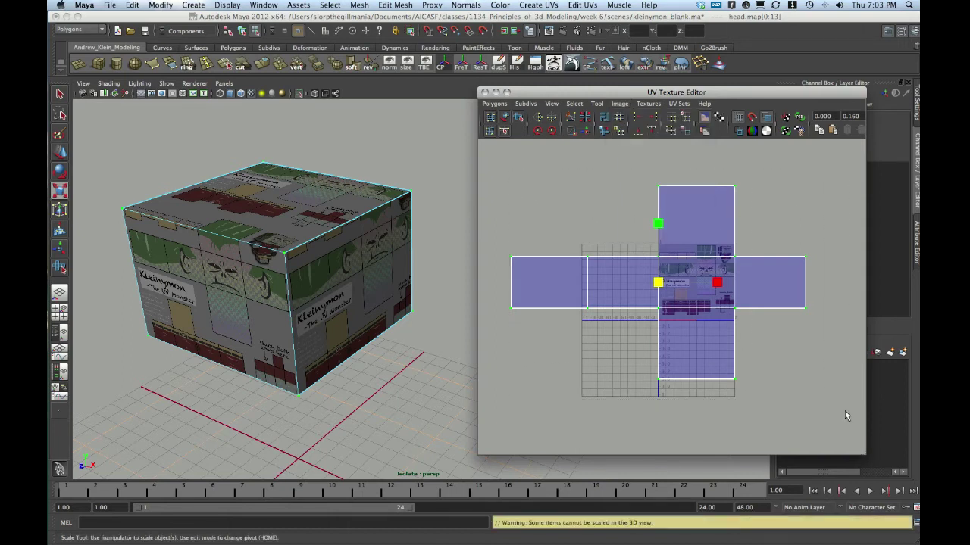
{"action": "key", "text": "r"}
{"action": "left_click_drag", "start_coordinate": [662, 290], "coordinate": [616, 284]}
{"action": "right_click_drag", "start_coordinate": [601, 271], "coordinate": [856, 328], "text": "alt"}
{"action": "middle_click_drag", "start_coordinate": [576, 280], "coordinate": [506, 332], "text": "alt"}
{"action": "right_click_drag", "start_coordinate": [507, 332], "coordinate": [567, 331], "text": "alt"}
{"action": "key", "text": "w"}
{"action": "left_click_drag", "start_coordinate": [533, 322], "coordinate": [663, 284]}
{"action": "key", "text": "r"}
{"action": "key", "text": "w"}
Align the upper edge of the cross's top face and the lower edge of its bottom face with the artwork outlines.
{"action": "right_click_drag", "start_coordinate": [615, 243], "coordinate": [658, 168], "text": "alt"}
{"action": "middle_click_drag", "start_coordinate": [658, 168], "coordinate": [636, 226], "text": "alt"}
{"action": "left_click_drag", "start_coordinate": [618, 204], "coordinate": [753, 237]}
{"action": "left_click_drag", "start_coordinate": [684, 151], "coordinate": [684, 144]}
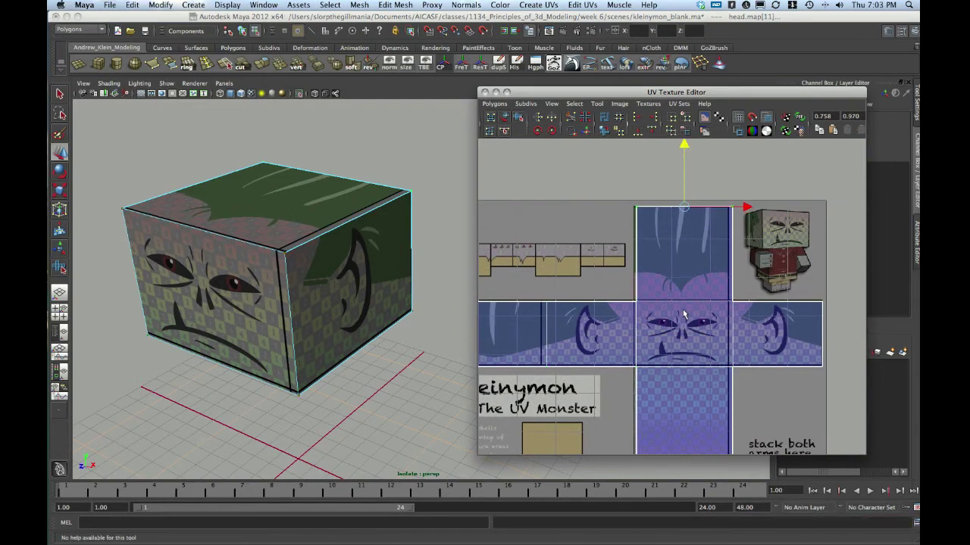
{"action": "middle_click_drag", "start_coordinate": [644, 444], "coordinate": [622, 339], "text": "alt"}
{"action": "left_click_drag", "start_coordinate": [596, 336], "coordinate": [732, 374]}
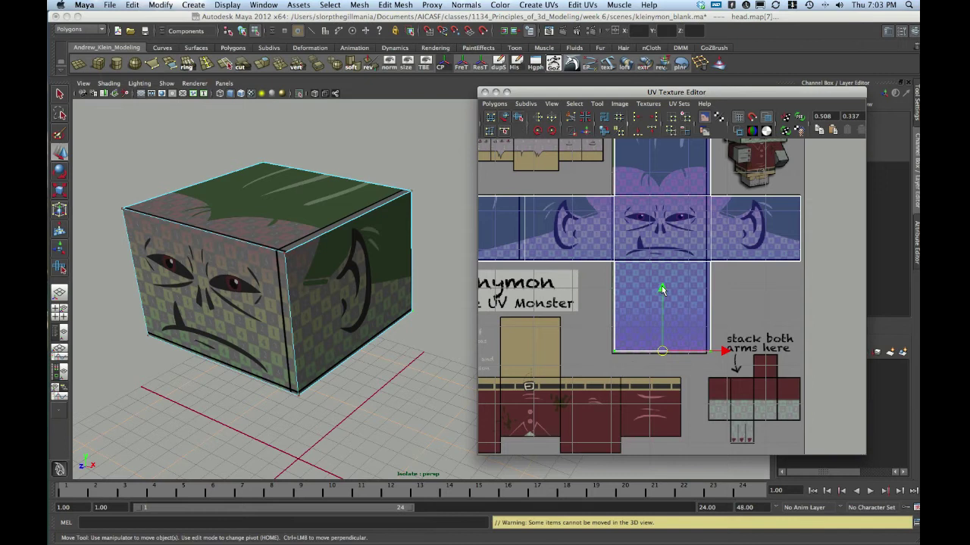
{"action": "left_click_drag", "start_coordinate": [662, 290], "coordinate": [663, 292]}
Move the UVs at the strip's left end and along the face column's left edge horizontally onto the artwork lines.
{"action": "right_click_drag", "start_coordinate": [663, 292], "coordinate": [575, 283], "text": "alt"}
{"action": "middle_click_drag", "start_coordinate": [575, 284], "coordinate": [675, 303], "text": "alt"}
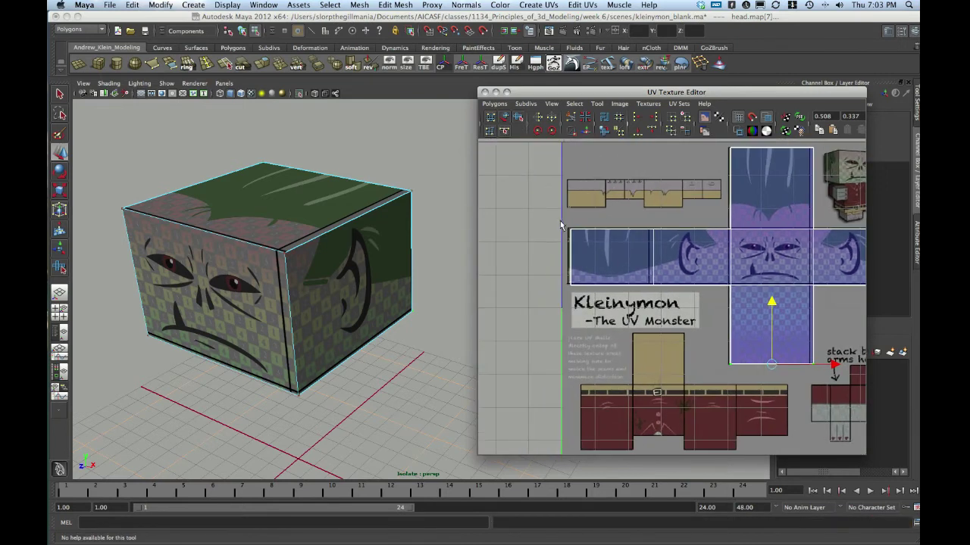
{"action": "left_click_drag", "start_coordinate": [562, 221], "coordinate": [608, 350]}
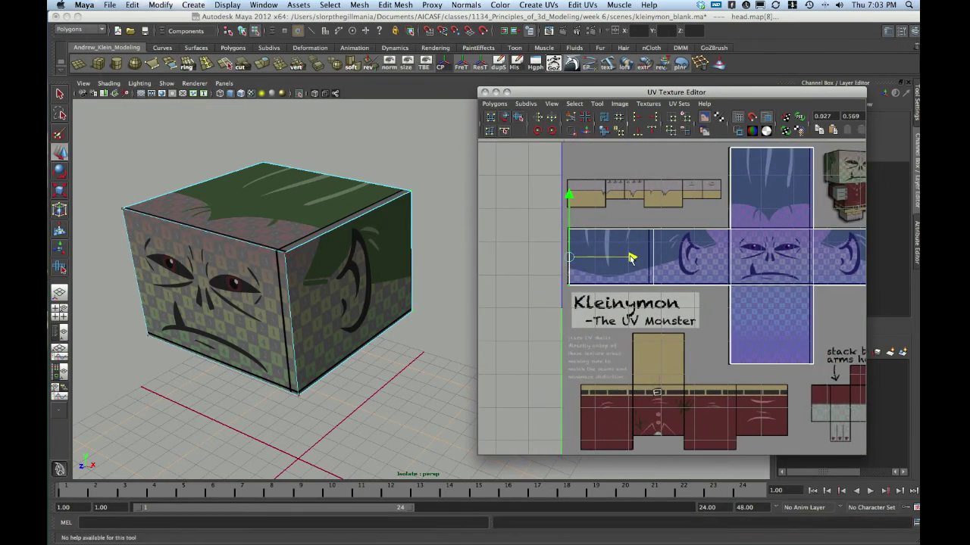
{"action": "left_click_drag", "start_coordinate": [631, 258], "coordinate": [712, 257]}
{"action": "middle_click_drag", "start_coordinate": [805, 212], "coordinate": [745, 218], "text": "alt"}
{"action": "left_click_drag", "start_coordinate": [657, 145], "coordinate": [687, 386]}
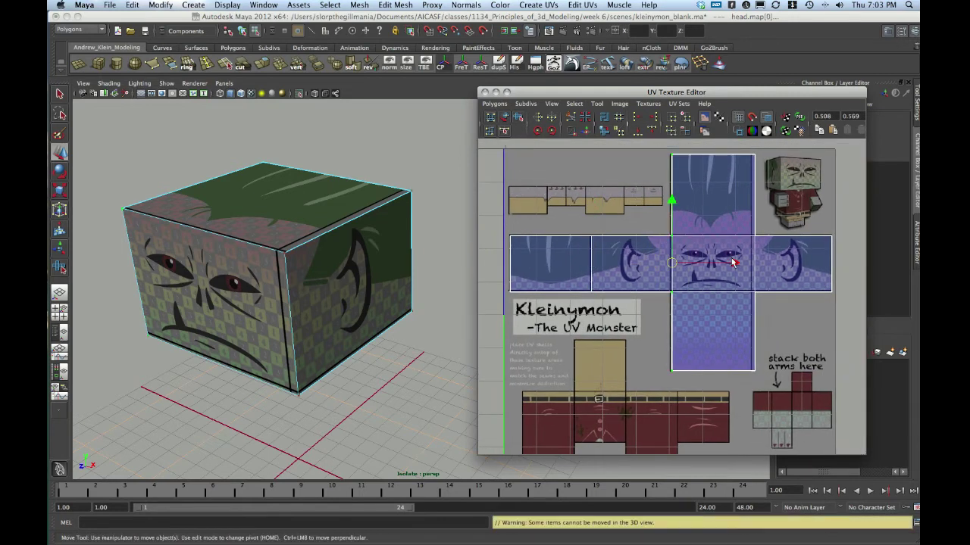
{"action": "left_click_drag", "start_coordinate": [734, 263], "coordinate": [731, 263]}
Move the face column's right-edge UVs and the strip's right-end UVs horizontally onto the artwork lines.
{"action": "middle_click_drag", "start_coordinate": [766, 239], "coordinate": [712, 277], "text": "alt"}
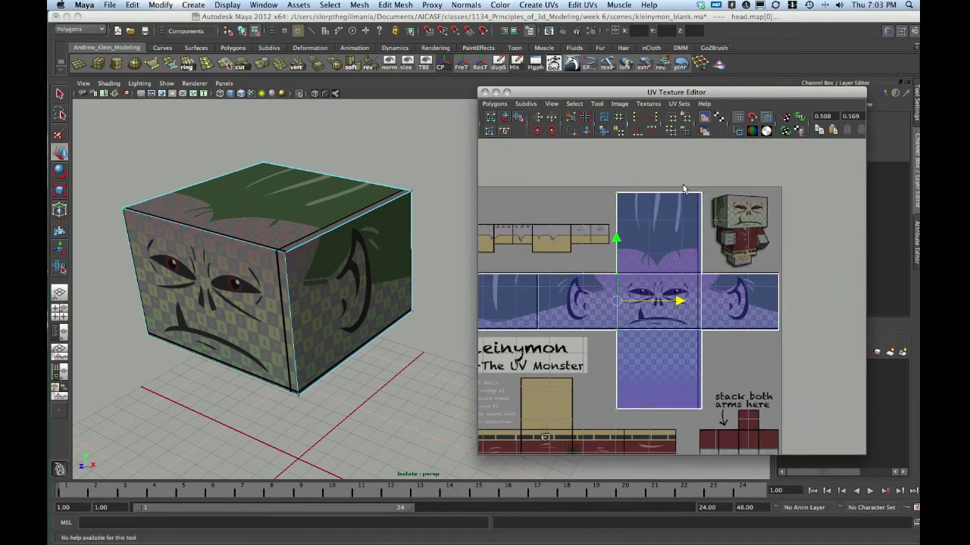
{"action": "left_click_drag", "start_coordinate": [683, 184], "coordinate": [732, 465]}
{"action": "left_click_drag", "start_coordinate": [764, 303], "coordinate": [760, 301]}
{"action": "left_click_drag", "start_coordinate": [760, 259], "coordinate": [814, 347]}
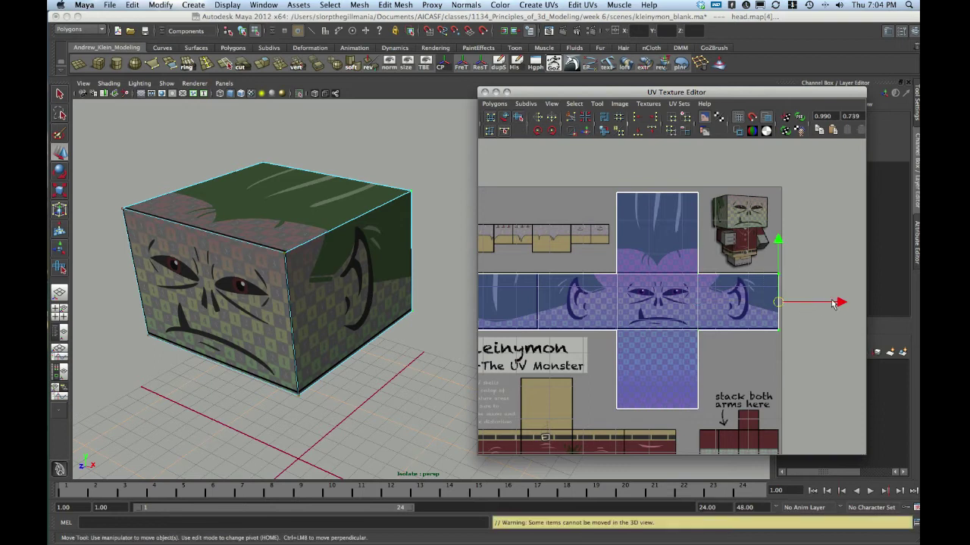
{"action": "left_click_drag", "start_coordinate": [837, 301], "coordinate": [834, 301]}
Adjust the lower and upper UV rows of the horizontal strip vertically to match the artwork borders.
{"action": "middle_click_drag", "start_coordinate": [576, 319], "coordinate": [646, 282], "text": "alt"}
{"action": "left_click_drag", "start_coordinate": [812, 309], "coordinate": [851, 310]}
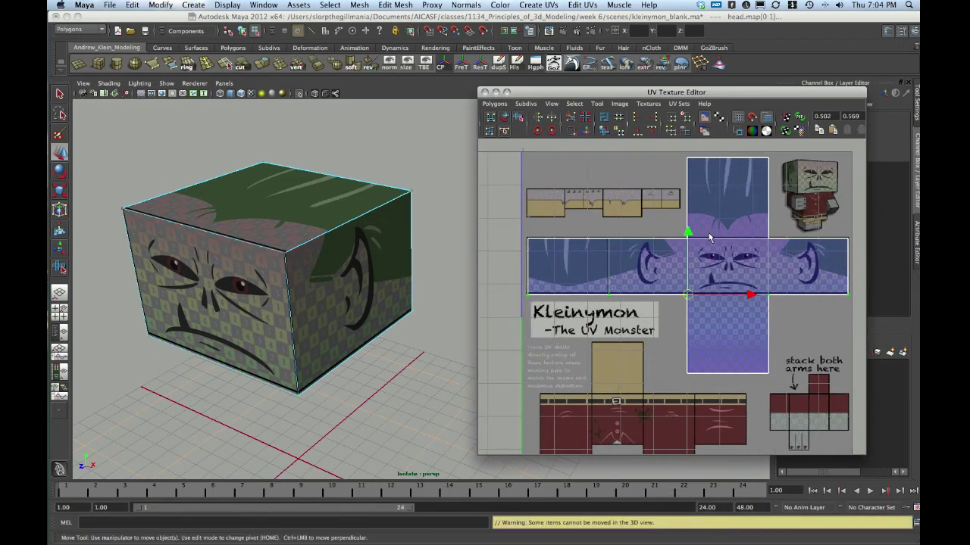
{"action": "left_click_drag", "start_coordinate": [692, 229], "coordinate": [691, 232]}
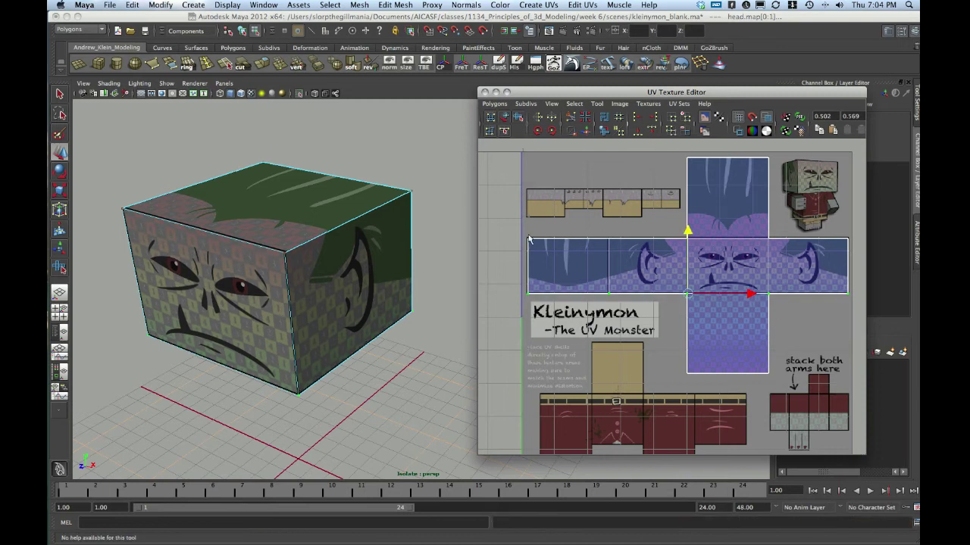
{"action": "left_click_drag", "start_coordinate": [860, 258], "coordinate": [860, 259]}
{"action": "left_click_drag", "start_coordinate": [687, 173], "coordinate": [687, 174]}
Examine the texture layout, including the areas intended for the torso and the stacked arms.
{"action": "right_click_drag", "start_coordinate": [747, 213], "coordinate": [585, 294], "text": "alt"}
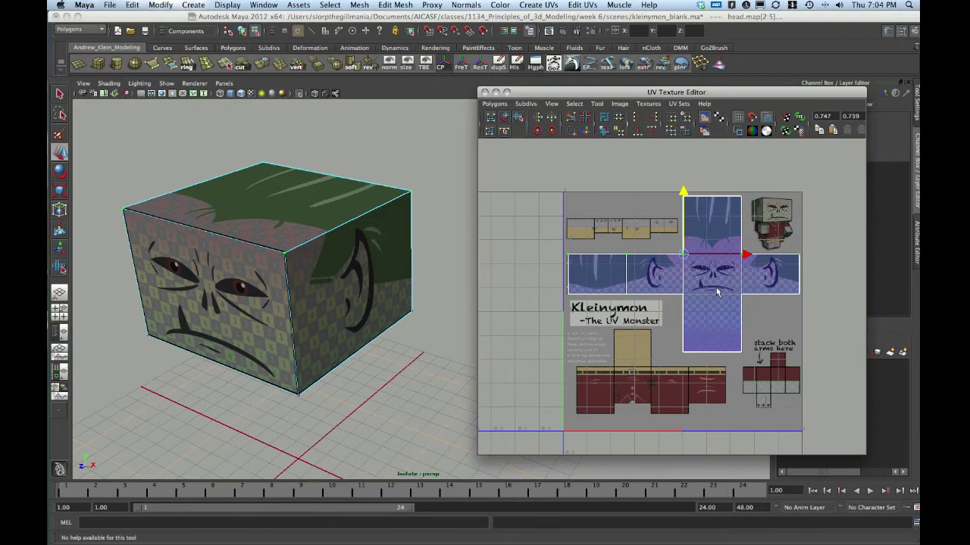
{"action": "middle_click_drag", "start_coordinate": [717, 294], "coordinate": [716, 269], "text": "alt"}
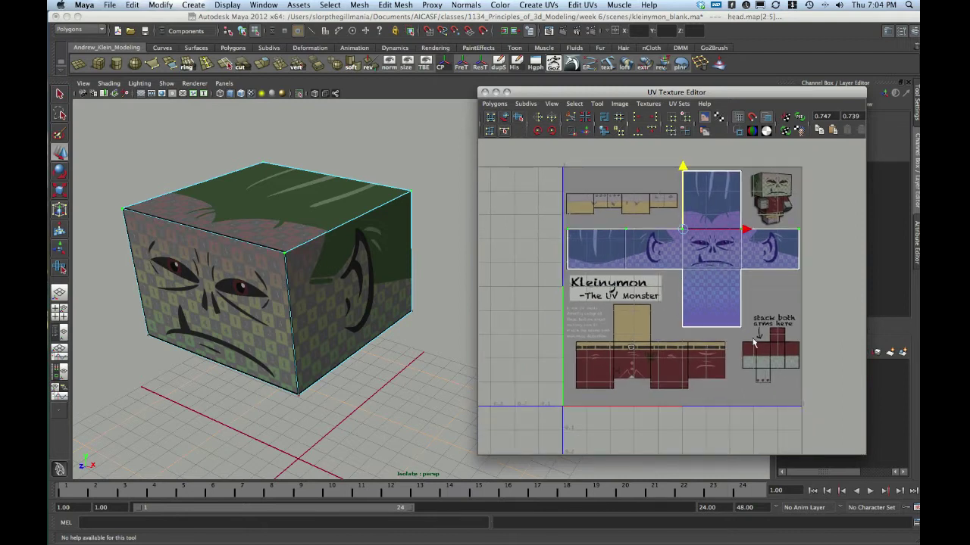
{"action": "right_click_drag", "start_coordinate": [594, 297], "coordinate": [630, 277], "text": "alt"}
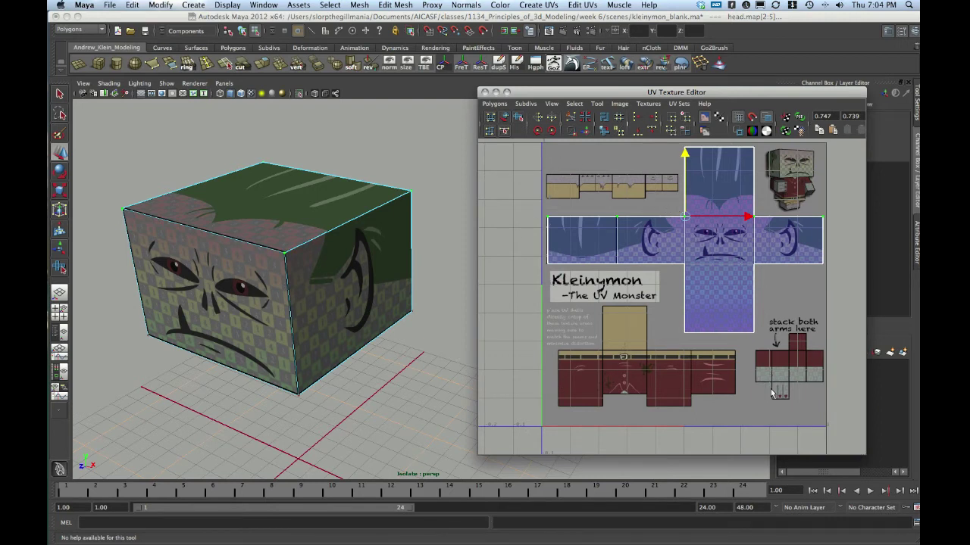
{"action": "middle_click_drag", "start_coordinate": [753, 322], "coordinate": [735, 338], "text": "alt"}
{"action": "right_click_drag", "start_coordinate": [766, 327], "coordinate": [744, 325], "text": "alt"}
{"action": "middle_click_drag", "start_coordinate": [745, 327], "coordinate": [748, 323], "text": "alt"}
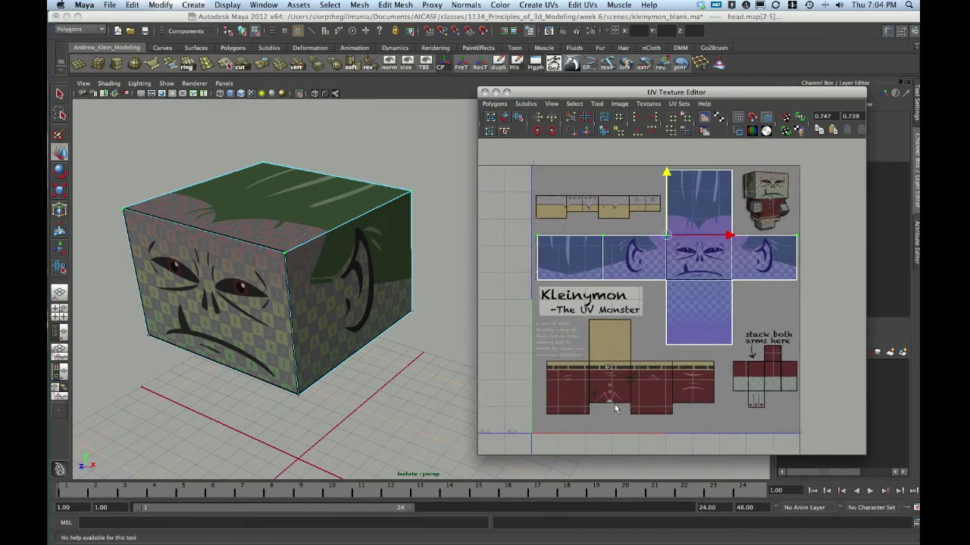
{"action": "middle_click_drag", "start_coordinate": [621, 405], "coordinate": [636, 377], "text": "alt"}
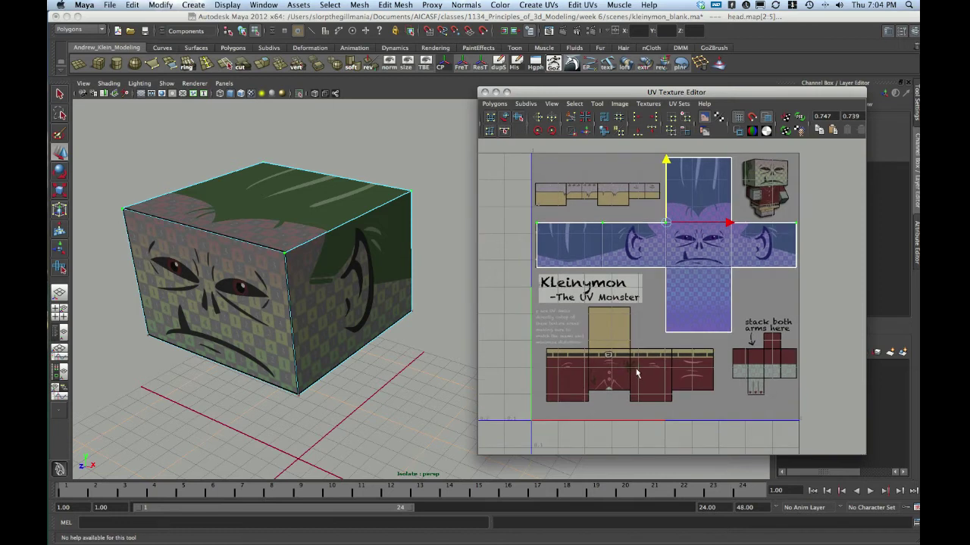
{"action": "scroll", "coordinate": [641, 309], "scroll_direction": "up", "scroll_amount": 1}
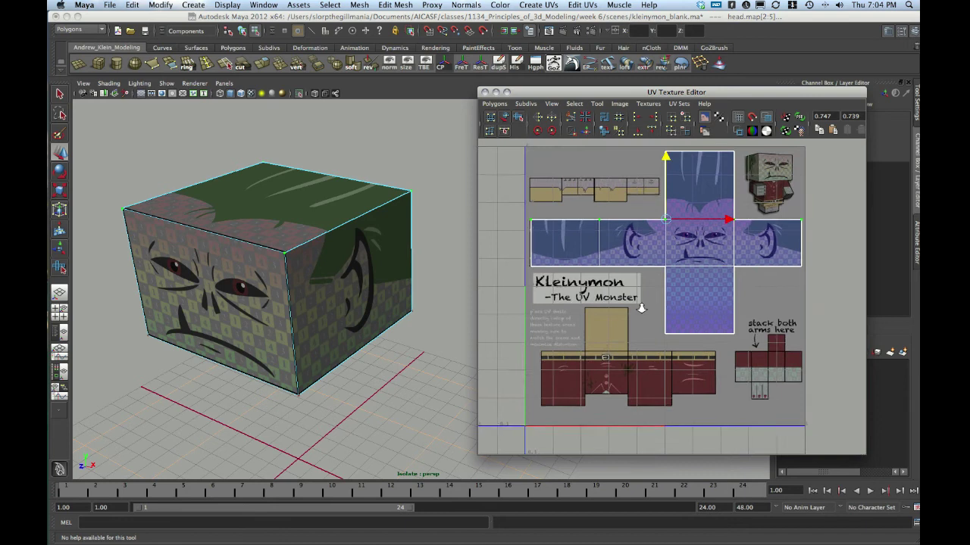
{"action": "right_click_drag", "start_coordinate": [641, 308], "coordinate": [638, 309], "text": "alt"}
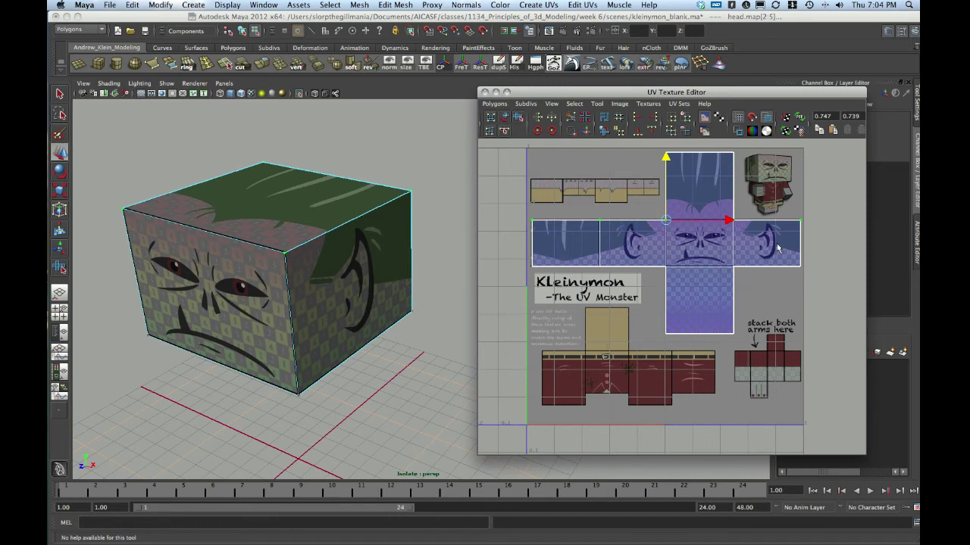
Examine the textured head from several angles, reselecting the head and all its UVs along the way.
{"action": "left_click_drag", "start_coordinate": [296, 297], "coordinate": [313, 287], "text": "alt"}
{"action": "right_click_drag", "start_coordinate": [311, 283], "coordinate": [344, 268]}
{"action": "left_click", "coordinate": [409, 145]}
{"action": "left_click_drag", "start_coordinate": [365, 286], "coordinate": [289, 223], "text": "alt"}
{"action": "left_click", "coordinate": [305, 292]}
{"action": "right_click_drag", "start_coordinate": [543, 186], "coordinate": [501, 138]}
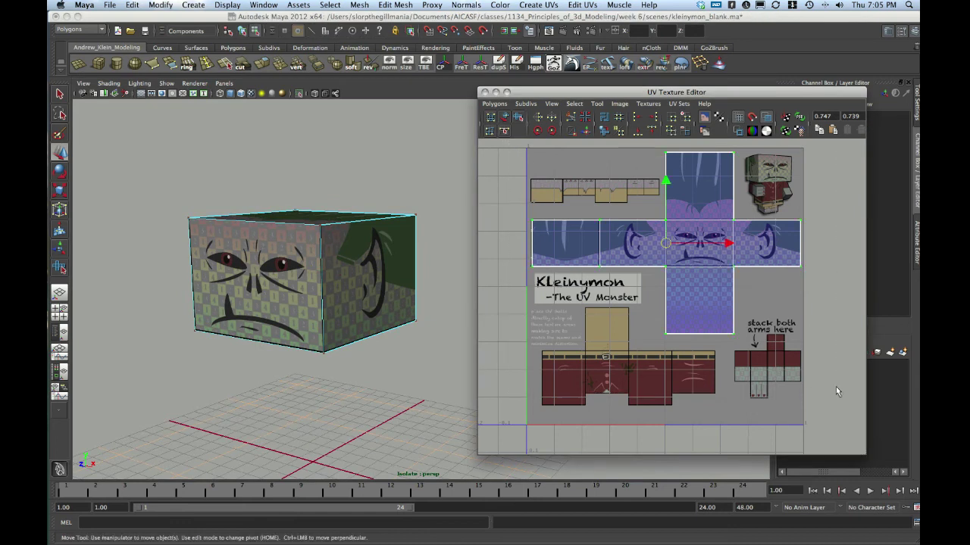
{"action": "key", "text": "w"}
{"action": "left_click_drag", "start_coordinate": [668, 244], "coordinate": [675, 267]}
{"action": "left_click_drag", "start_coordinate": [339, 293], "coordinate": [416, 273], "text": "alt"}
{"action": "right_click_drag", "start_coordinate": [279, 273], "coordinate": [312, 294], "text": "alt"}
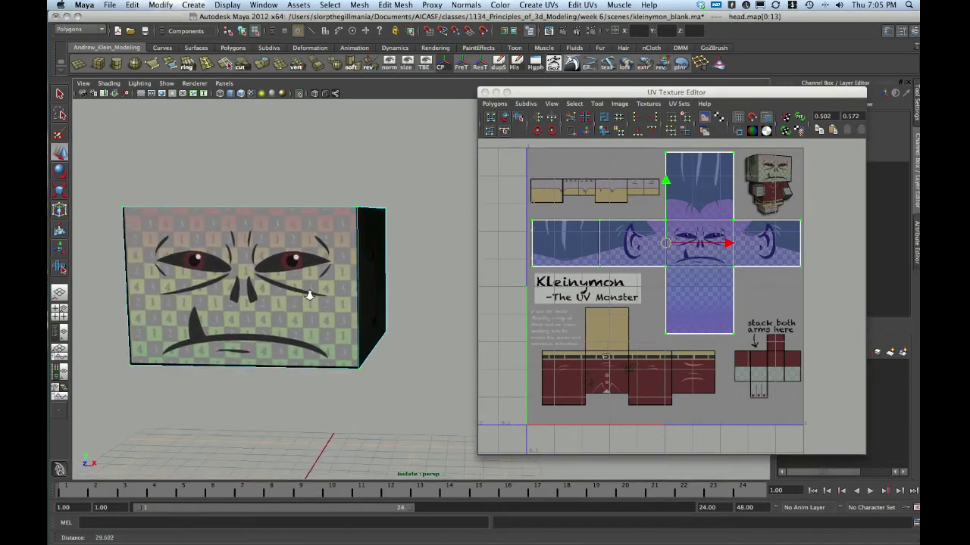
{"action": "left_click_drag", "start_coordinate": [311, 295], "coordinate": [316, 275], "text": "alt"}
Return to object mode and select the whole head.
{"action": "right_click_drag", "start_coordinate": [316, 276], "coordinate": [355, 260]}
{"action": "left_click", "coordinate": [454, 250]}
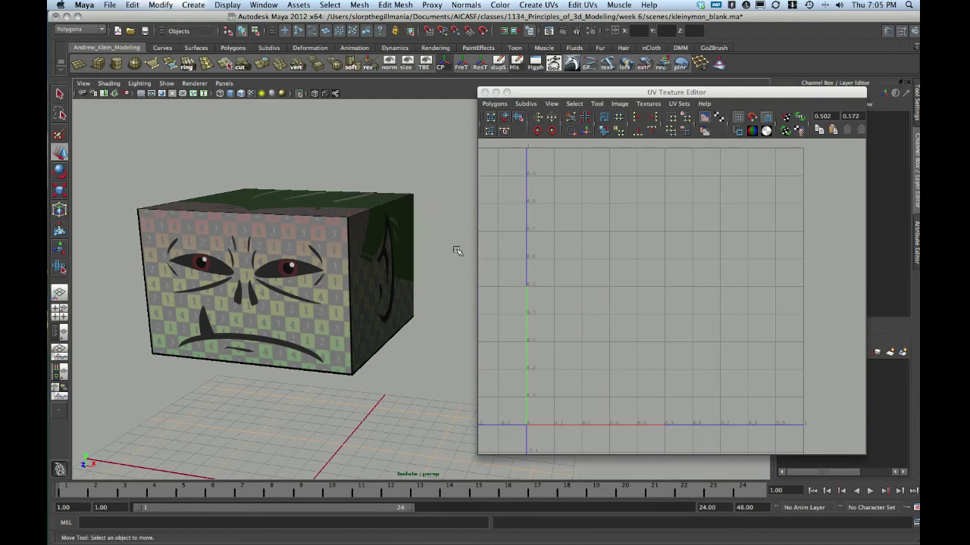
{"action": "left_click_drag", "start_coordinate": [454, 251], "coordinate": [427, 245], "text": "alt"}
{"action": "left_click_drag", "start_coordinate": [369, 271], "coordinate": [331, 318], "text": "alt"}
{"action": "left_click", "coordinate": [327, 303]}
{"action": "key", "text": "super+Tab"}
{"action": "left_click_drag", "start_coordinate": [331, 282], "coordinate": [335, 273], "text": "alt"}
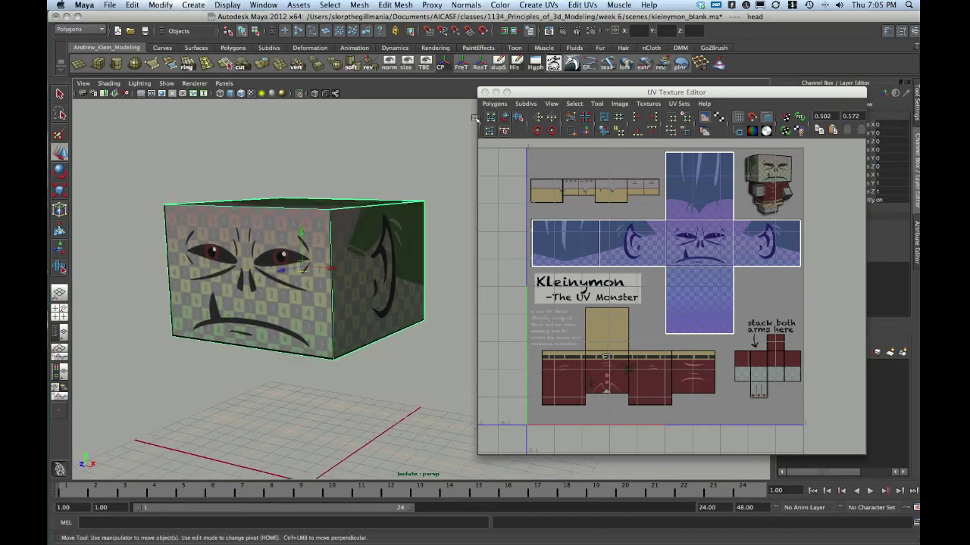
Put the UV Texture Editor away and turn off Isolate Select to show the rest of the character.
{"action": "left_click", "coordinate": [496, 93]}
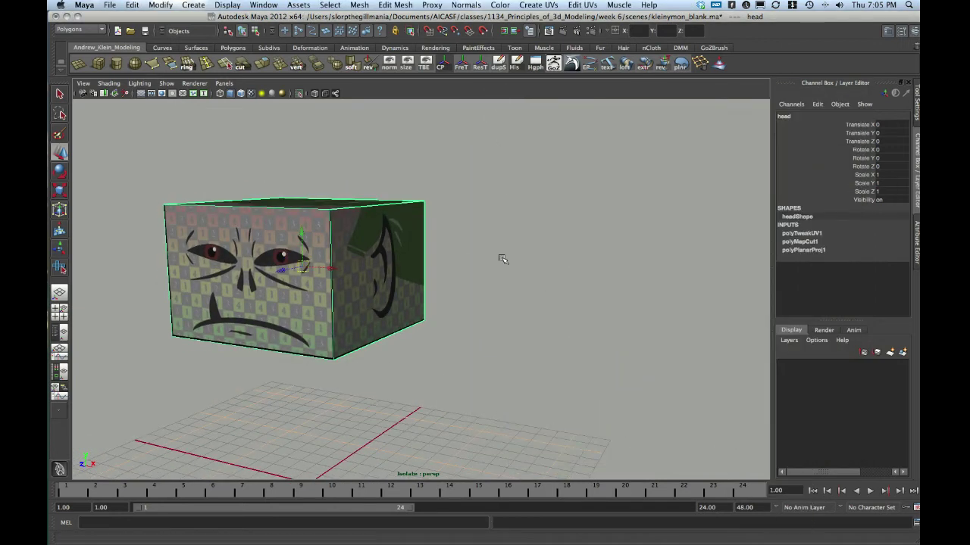
{"action": "right_click_drag", "start_coordinate": [502, 258], "coordinate": [479, 259], "text": "alt"}
{"action": "left_click", "coordinate": [166, 84]}
{"action": "mouse_move", "coordinate": [166, 99]}
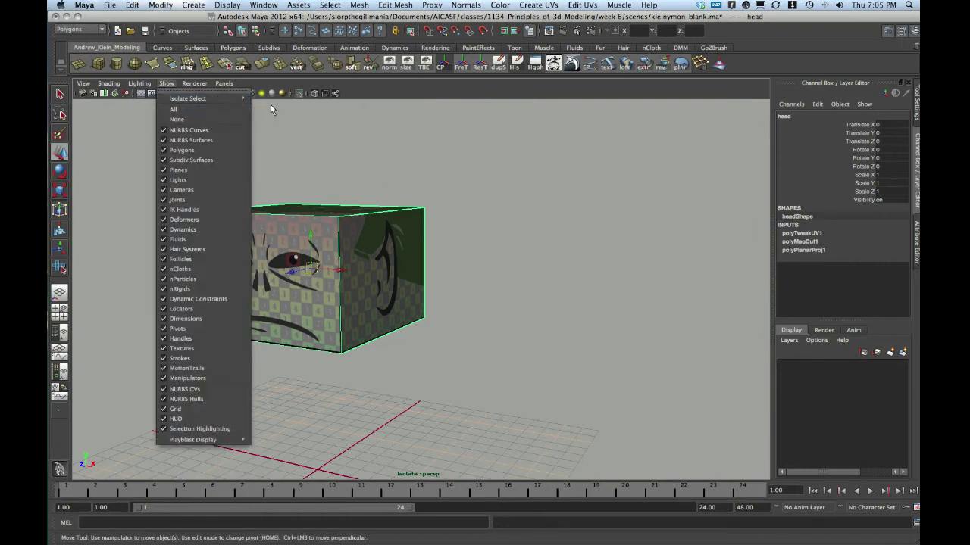
{"action": "left_click", "coordinate": [326, 110]}
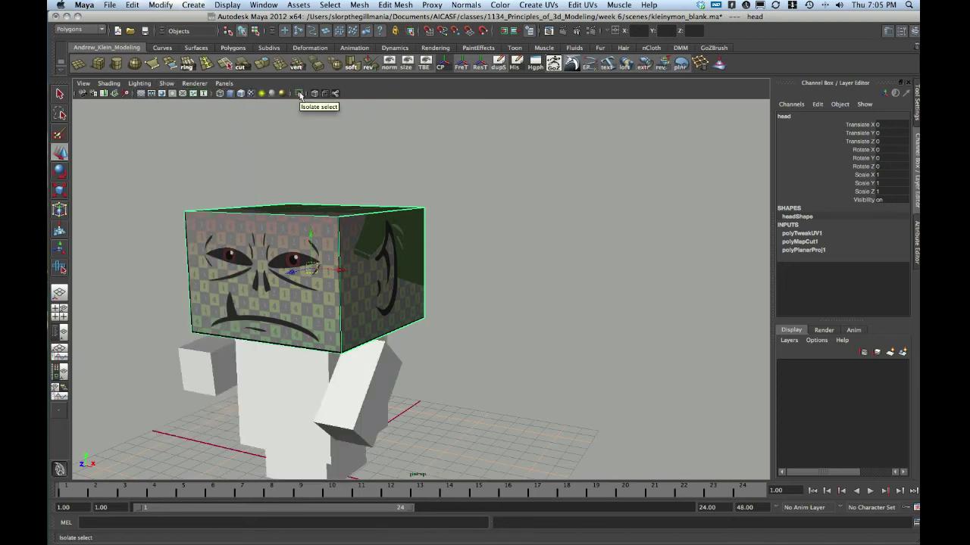
Create a display layer containing the selected head and test it by toggling its visibility off and on.
{"action": "middle_click_drag", "start_coordinate": [490, 228], "coordinate": [456, 235], "text": "alt"}
{"action": "left_click_drag", "start_coordinate": [456, 235], "coordinate": [432, 201], "text": "alt"}
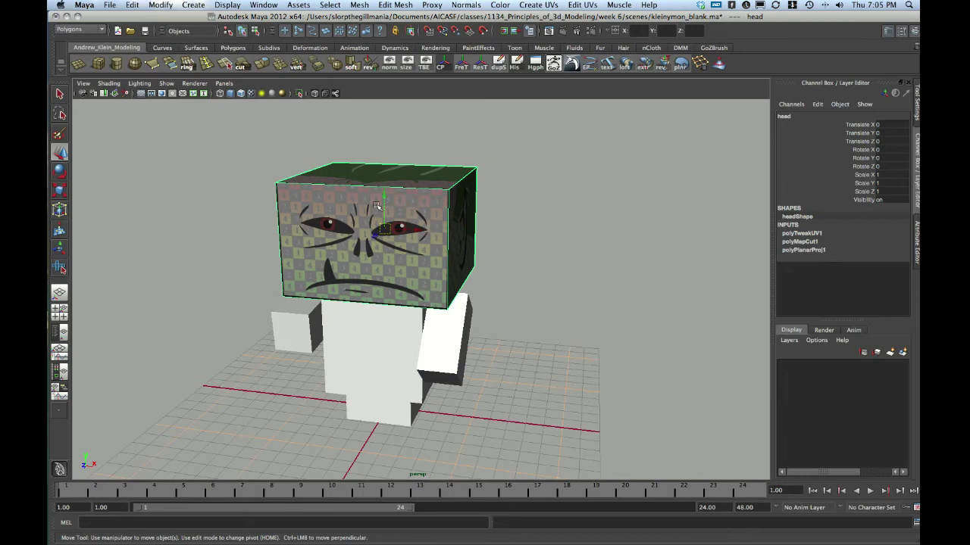
{"action": "left_click_drag", "start_coordinate": [514, 217], "coordinate": [493, 214], "text": "alt"}
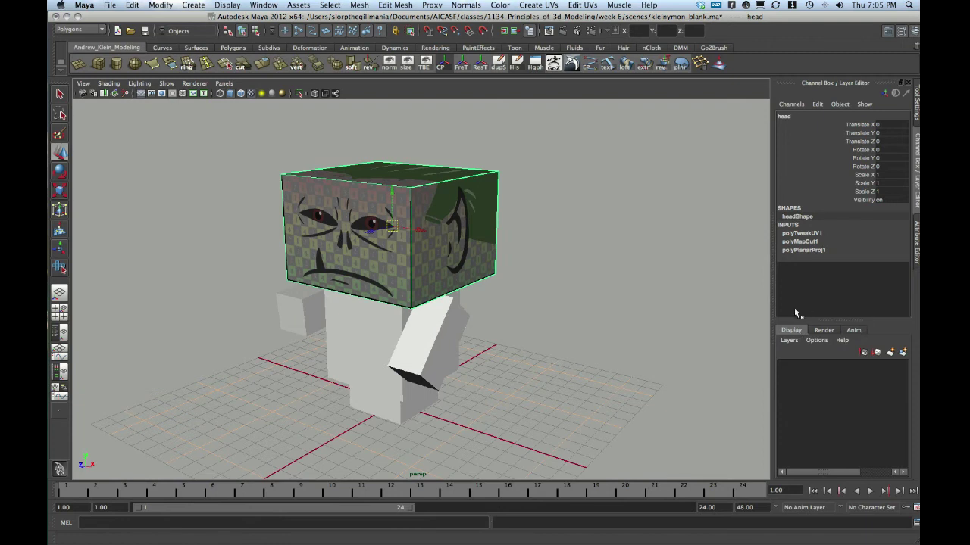
{"action": "left_click", "coordinate": [902, 354]}
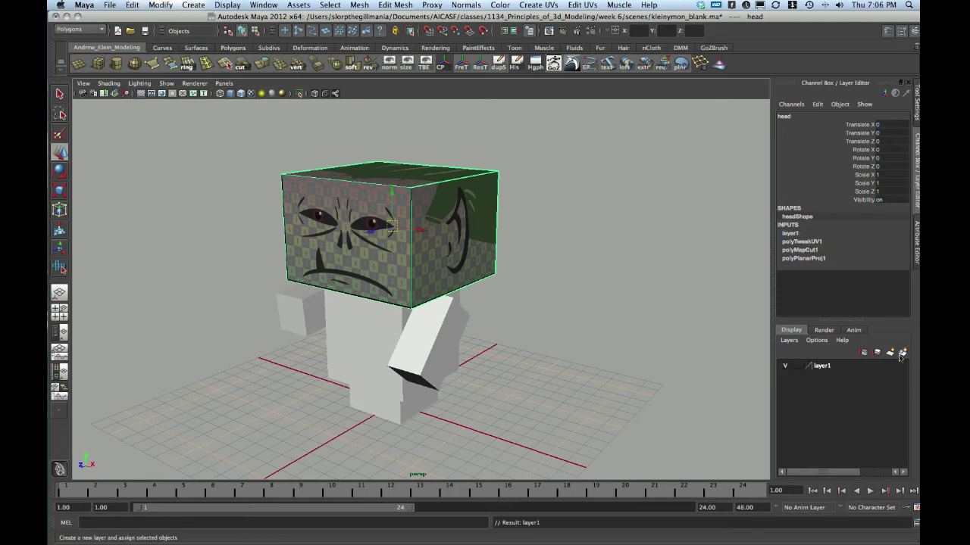
{"action": "left_click", "coordinate": [785, 366]}
{"action": "left_click", "coordinate": [786, 367]}
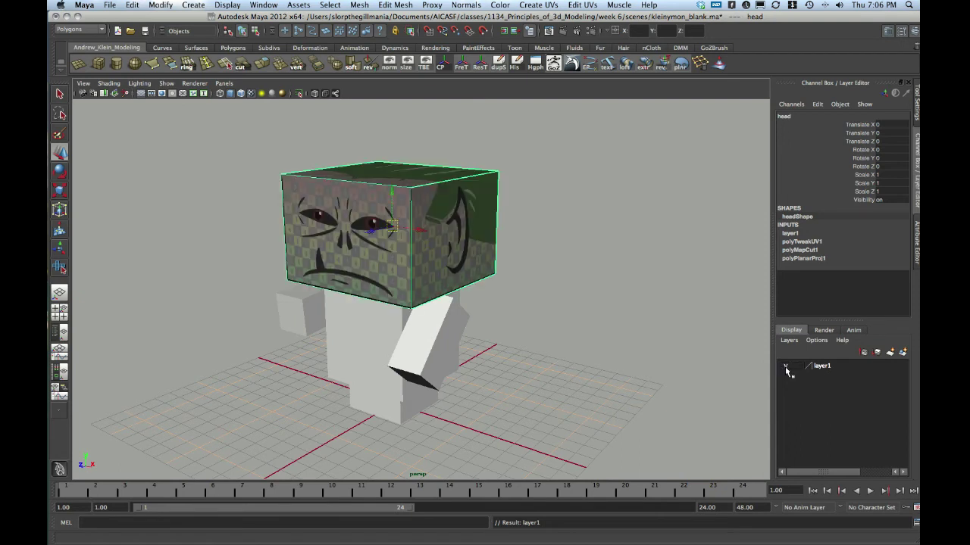
{"action": "left_click", "coordinate": [785, 367]}
{"action": "left_click", "coordinate": [786, 367]}
Rename the head's display layer as UVd_already and save the change.
{"action": "left_click", "coordinate": [824, 368]}
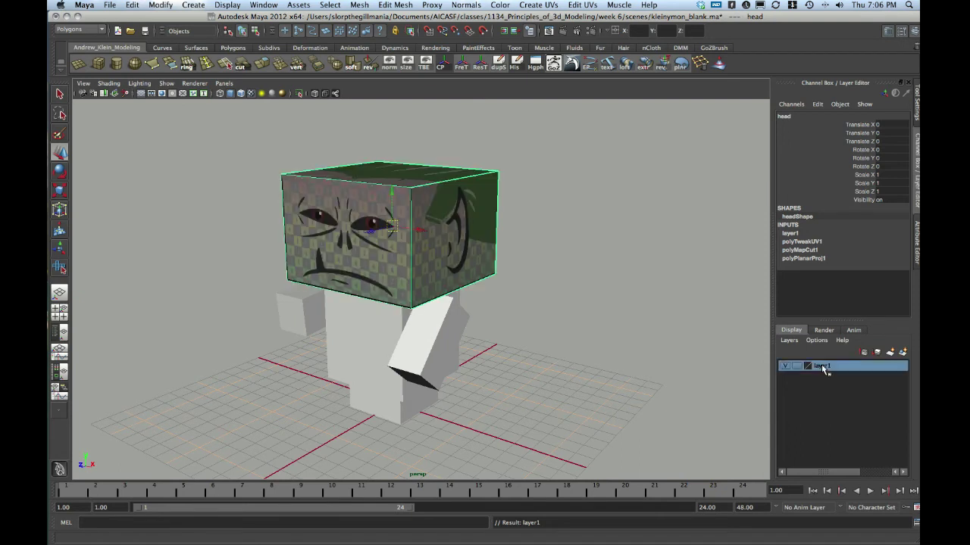
{"action": "double_click", "coordinate": [824, 368]}
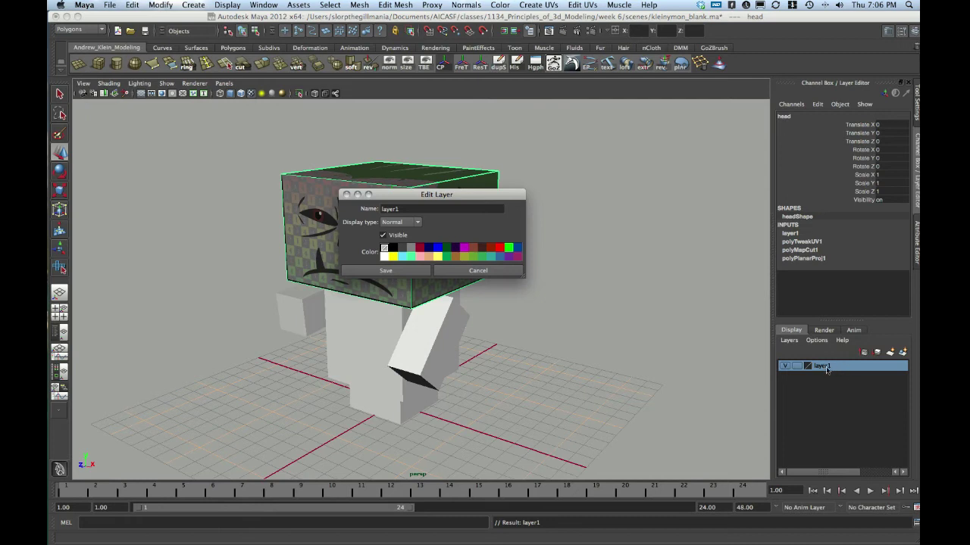
{"action": "left_click", "coordinate": [442, 212]}
{"action": "double_click", "coordinate": [442, 212]}
{"action": "type", "text": "u"}
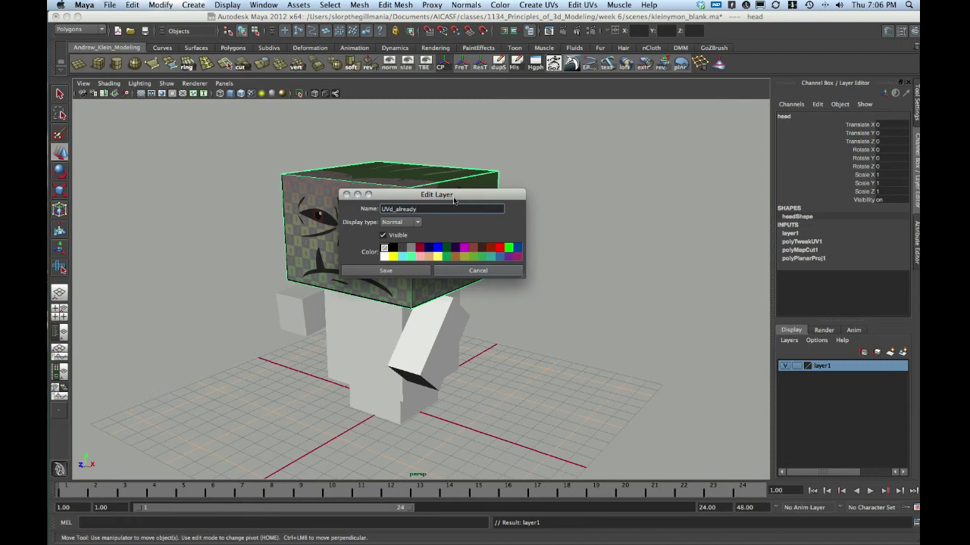
{"action": "left_click", "coordinate": [398, 274]}
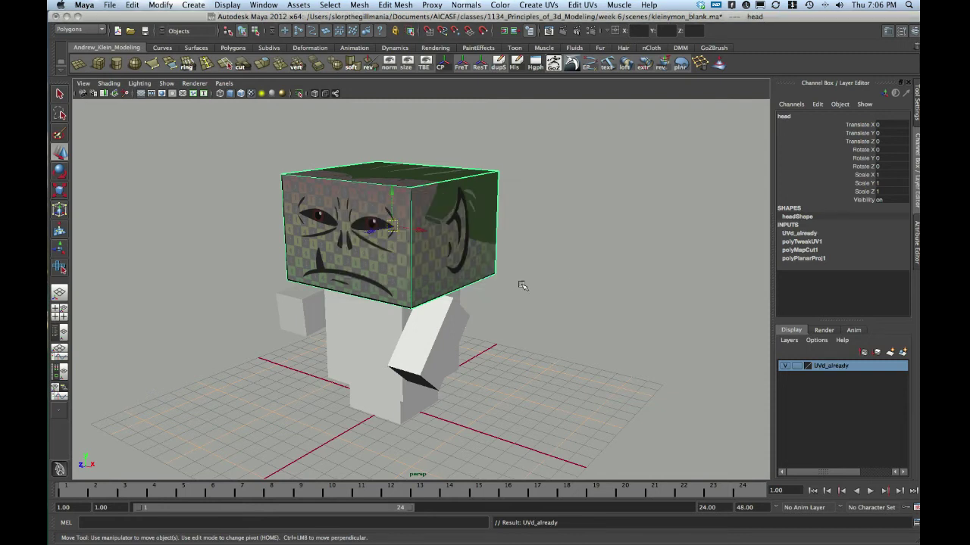
Hide the UVd_already layer and look over the remaining body parts from several angles.
{"action": "left_click_drag", "start_coordinate": [409, 246], "coordinate": [449, 216], "text": "alt"}
{"action": "left_click_drag", "start_coordinate": [558, 275], "coordinate": [560, 299], "text": "alt"}
{"action": "left_click", "coordinate": [784, 366]}
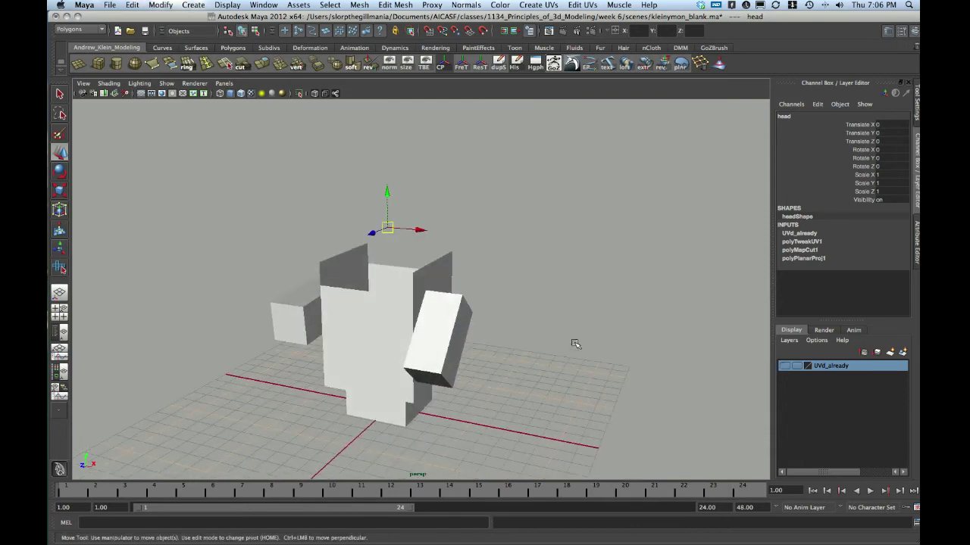
{"action": "left_click_drag", "start_coordinate": [564, 347], "coordinate": [526, 327], "text": "alt"}
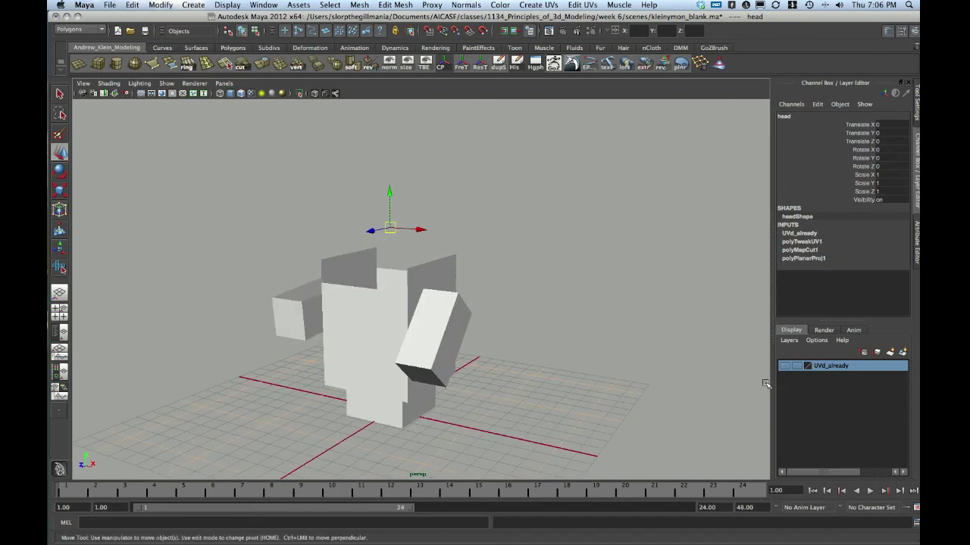
{"action": "mouse_move", "coordinate": [498, 327]}
{"action": "left_mouse_down", "text": "alt"}
{"action": "mouse_move", "coordinate": [481, 329]}
{"action": "mouse_move", "coordinate": [485, 336]}
{"action": "left_mouse_up", "text": "alt"}
{"action": "middle_click_drag", "start_coordinate": [452, 289], "coordinate": [458, 290], "text": "alt"}
{"action": "left_click_drag", "start_coordinate": [458, 290], "coordinate": [420, 331], "text": "alt"}
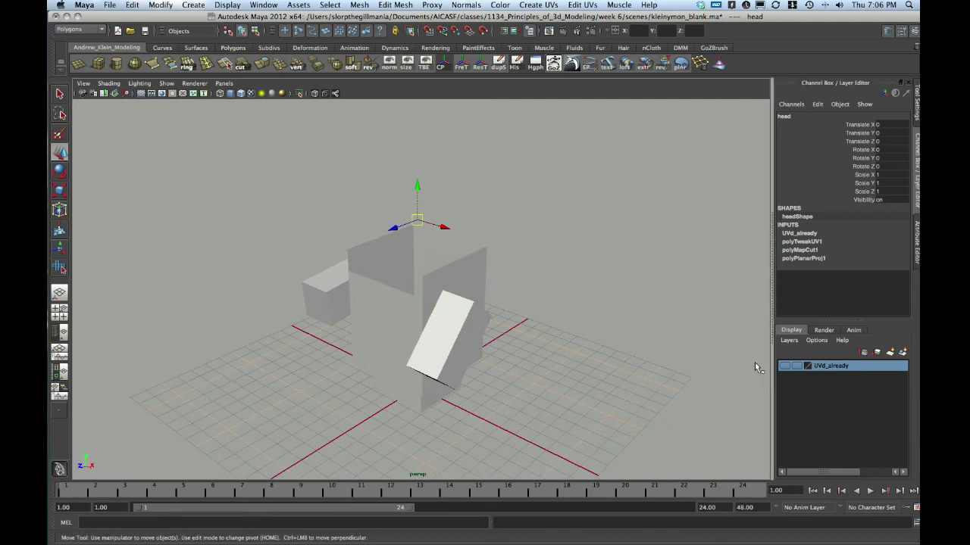
{"action": "left_click_drag", "start_coordinate": [515, 273], "coordinate": [525, 270], "text": "alt"}
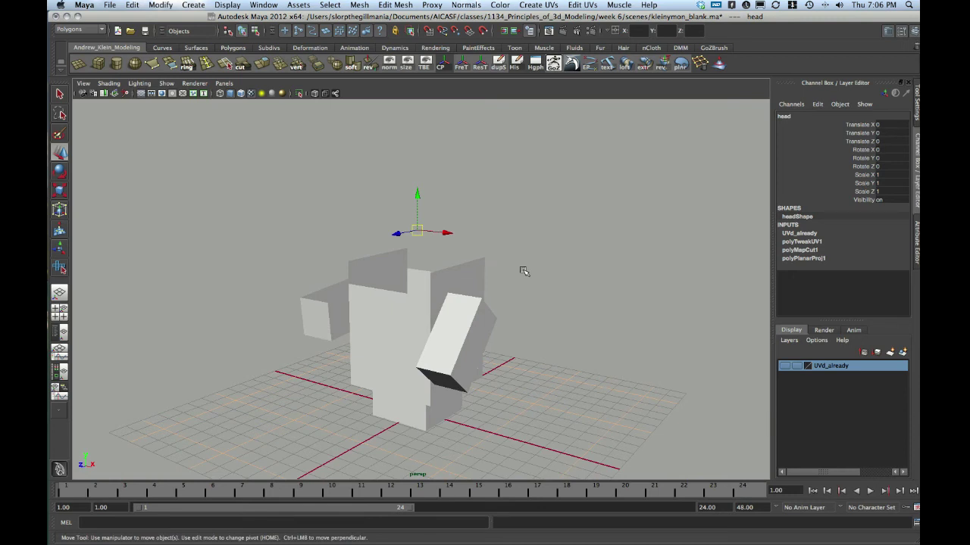
Select the body and isolate it in the perspective view, framing it up close.
{"action": "left_click", "coordinate": [522, 272]}
{"action": "left_click_drag", "start_coordinate": [519, 270], "coordinate": [507, 289], "text": "alt"}
{"action": "left_click", "coordinate": [462, 296]}
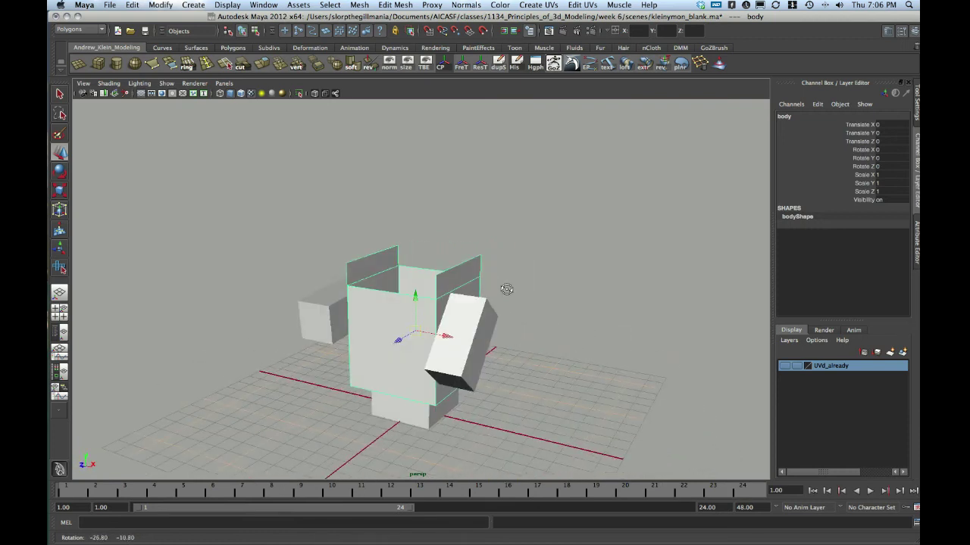
{"action": "left_click", "coordinate": [300, 93]}
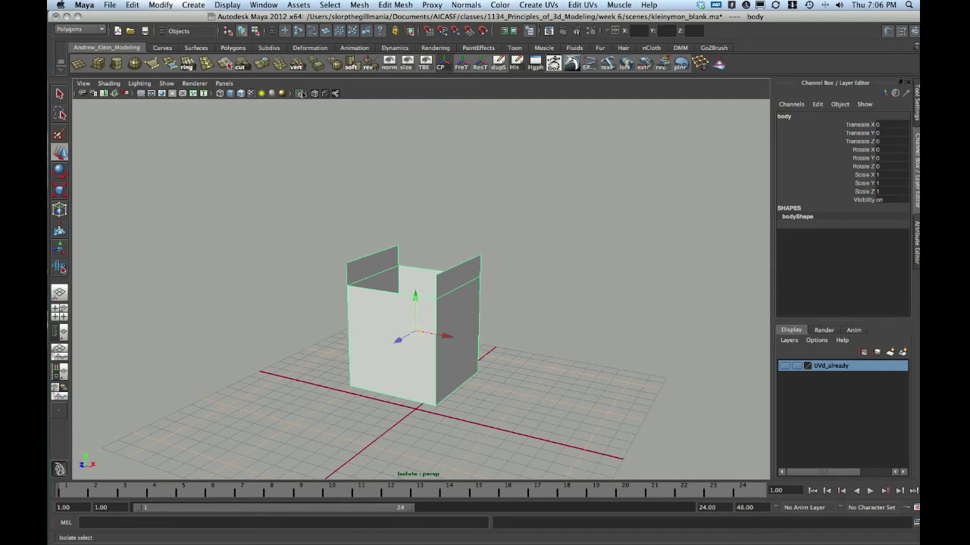
{"action": "middle_click_drag", "start_coordinate": [359, 303], "coordinate": [340, 265], "text": "alt"}
{"action": "left_click_drag", "start_coordinate": [340, 265], "coordinate": [314, 265], "text": "alt"}
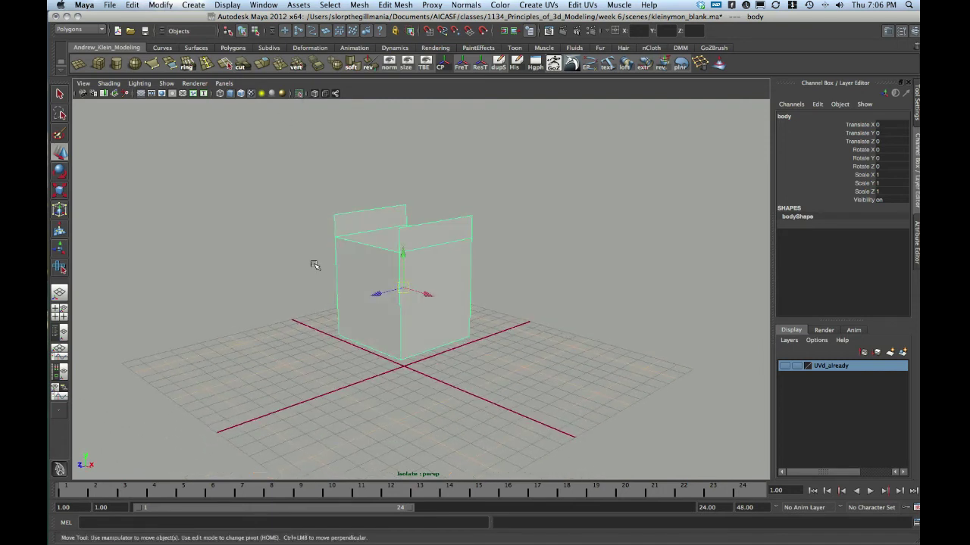
{"action": "right_click_drag", "start_coordinate": [311, 262], "coordinate": [393, 305], "text": "alt"}
{"action": "mouse_move", "coordinate": [392, 305]}
{"action": "left_mouse_down", "text": "alt"}
{"action": "mouse_move", "coordinate": [275, 298]}
{"action": "mouse_move", "coordinate": [439, 283]}
{"action": "mouse_move", "coordinate": [435, 296]}
{"action": "mouse_move", "coordinate": [487, 292]}
{"action": "mouse_move", "coordinate": [461, 278]}
{"action": "mouse_move", "coordinate": [491, 268]}
{"action": "mouse_move", "coordinate": [494, 245]}
{"action": "mouse_move", "coordinate": [495, 270]}
{"action": "mouse_move", "coordinate": [477, 294]}
{"action": "mouse_move", "coordinate": [418, 289]}
{"action": "mouse_move", "coordinate": [443, 282]}
{"action": "left_mouse_up", "text": "alt"}
Open the UV Texture Editor and place it beside the isolated body.
{"action": "key", "text": "alt+a"}
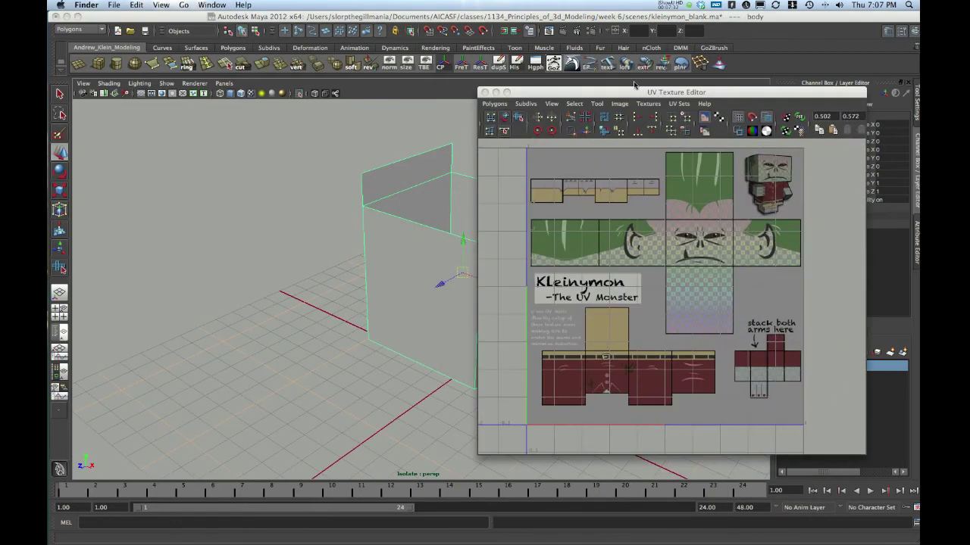
{"action": "left_click_drag", "start_coordinate": [630, 94], "coordinate": [641, 98]}
{"action": "left_click_drag", "start_coordinate": [436, 235], "coordinate": [399, 228], "text": "alt"}
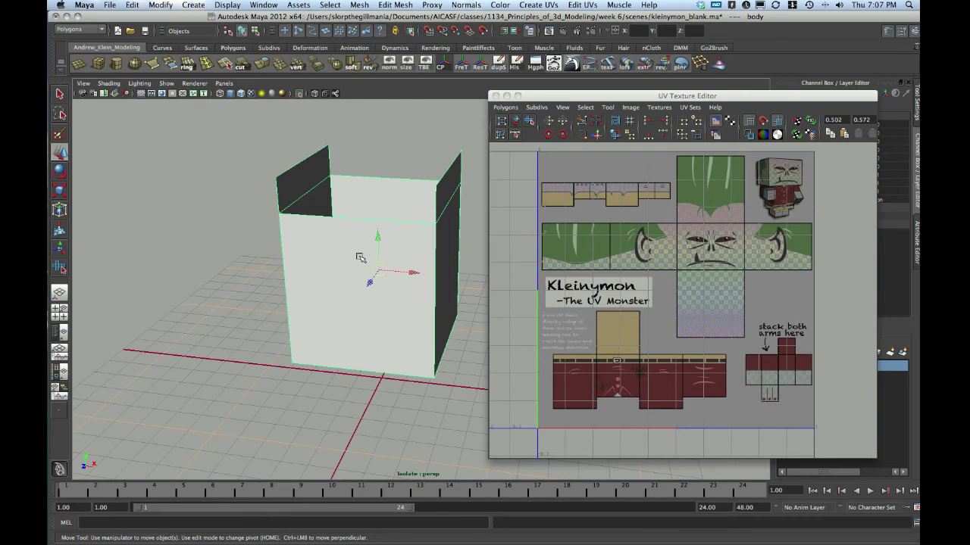
{"action": "left_click_drag", "start_coordinate": [353, 256], "coordinate": [377, 265], "text": "alt"}
Switch the body to face selection and select its front and back faces together.
{"action": "right_click_drag", "start_coordinate": [370, 259], "coordinate": [370, 282]}
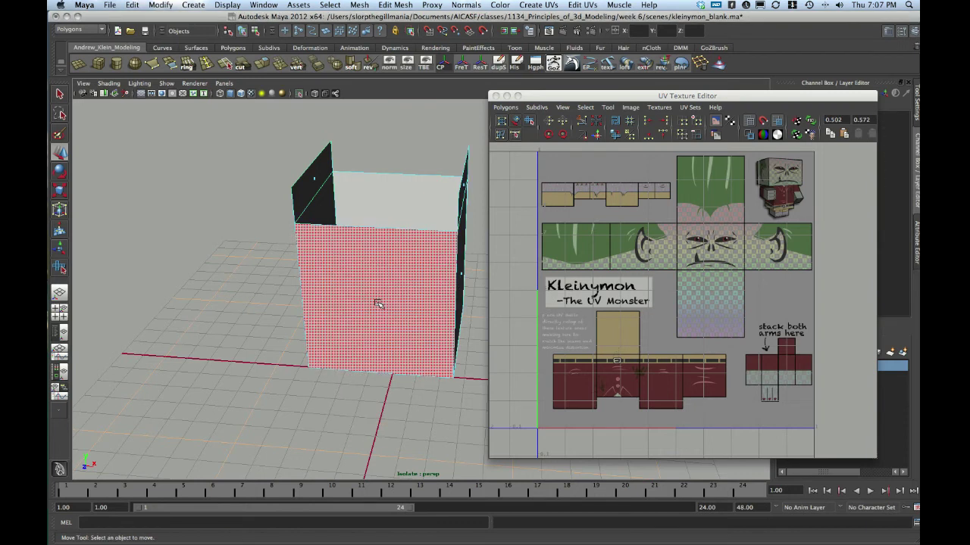
{"action": "left_click", "coordinate": [378, 303]}
{"action": "left_click_drag", "start_coordinate": [399, 257], "coordinate": [397, 267], "text": "alt"}
{"action": "left_click", "coordinate": [404, 225], "text": "shift"}
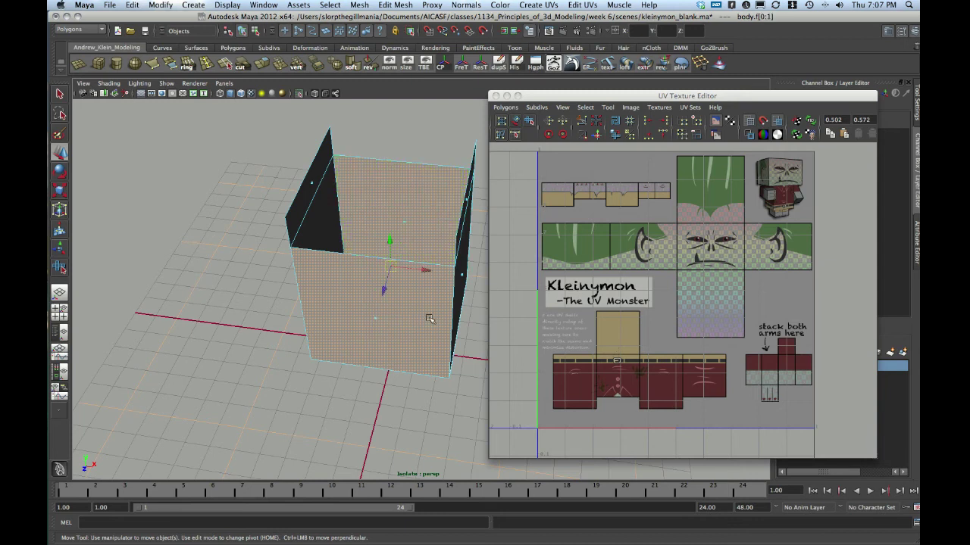
{"action": "left_click_drag", "start_coordinate": [443, 353], "coordinate": [410, 331], "text": "alt"}
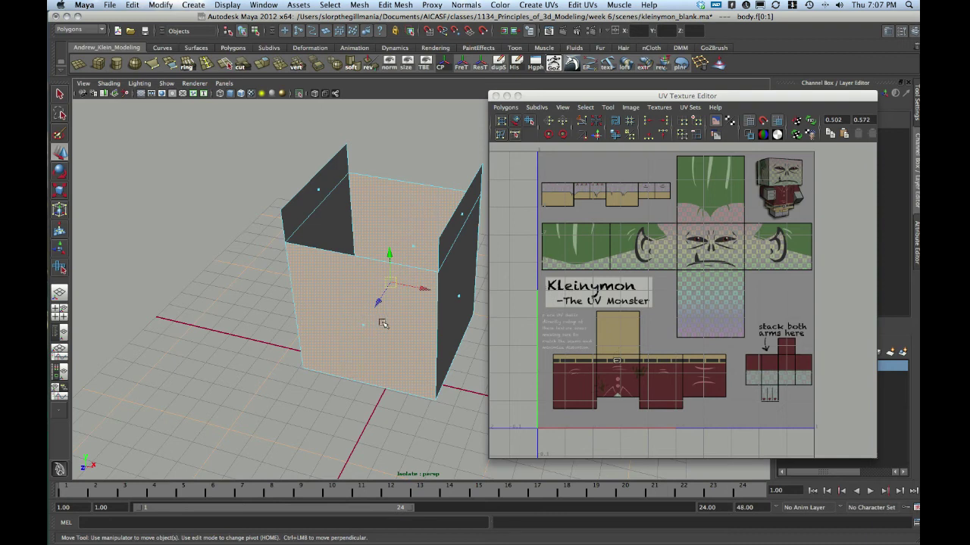
{"action": "left_click_drag", "start_coordinate": [398, 297], "coordinate": [355, 316], "text": "alt"}
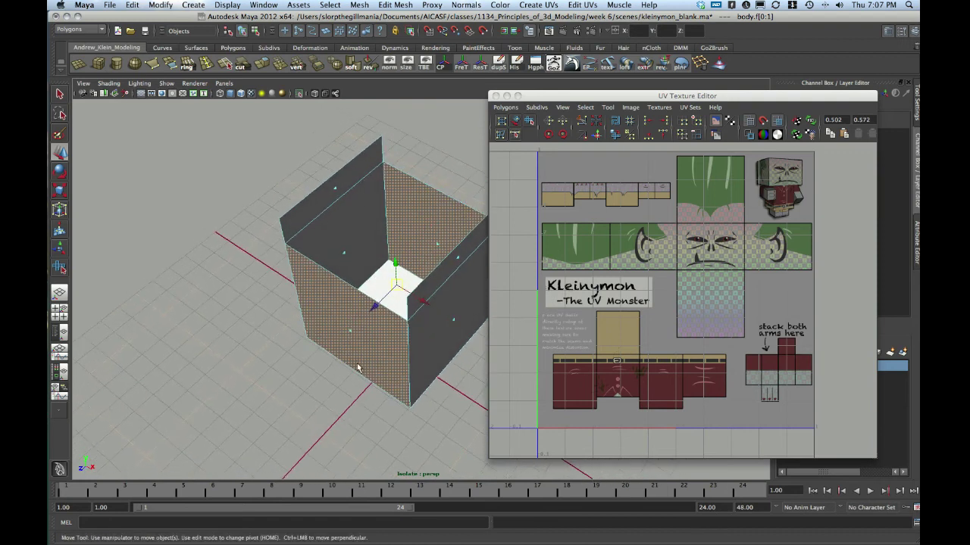
{"action": "left_click_drag", "start_coordinate": [359, 369], "coordinate": [371, 349], "text": "alt"}
{"action": "right_click_drag", "start_coordinate": [368, 321], "coordinate": [367, 346]}
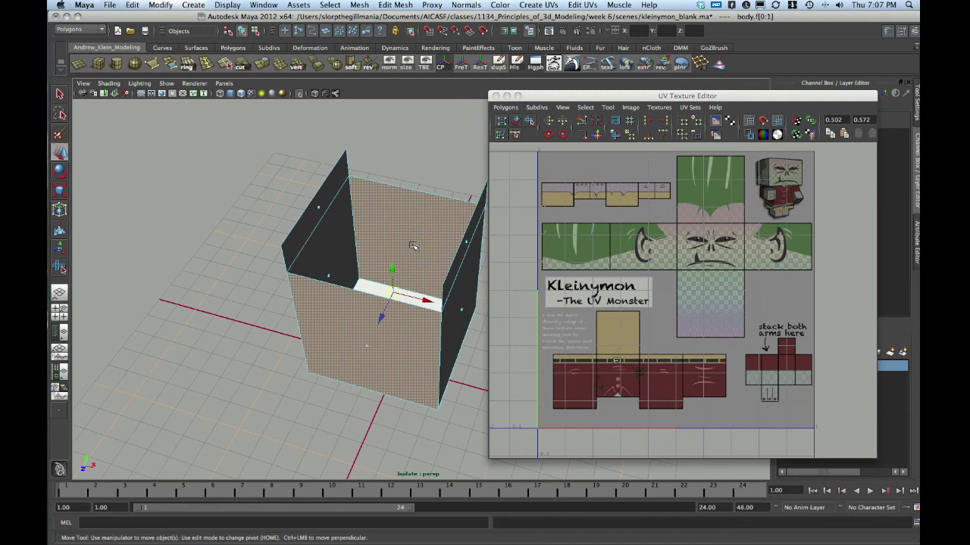
{"action": "left_click_drag", "start_coordinate": [413, 250], "coordinate": [402, 290], "text": "alt"}
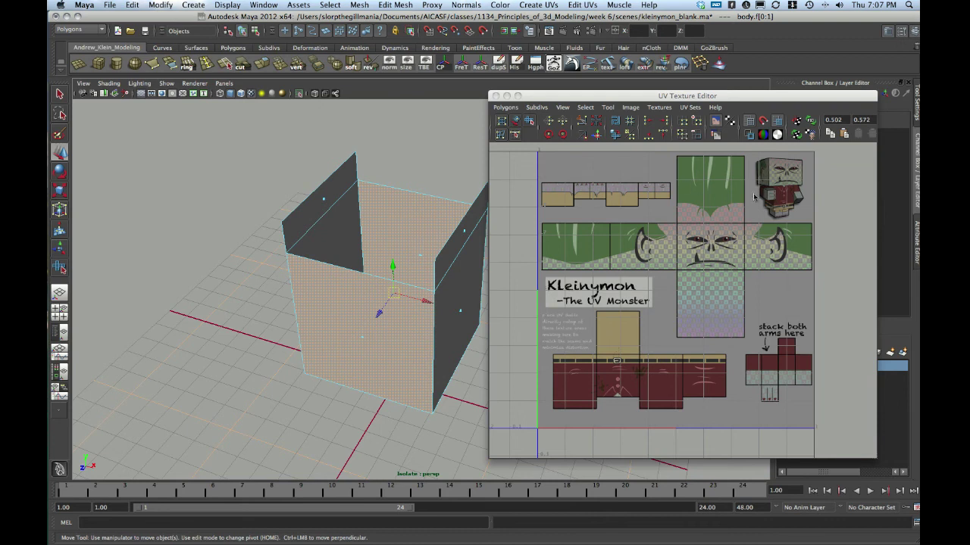
Hide the texture image in the UV editor and planar-map the selected faces from the Z axis, fitted to the bounding box with width/height ratio kept.
{"action": "scroll", "coordinate": [787, 227], "scroll_direction": "down", "scroll_amount": 5}
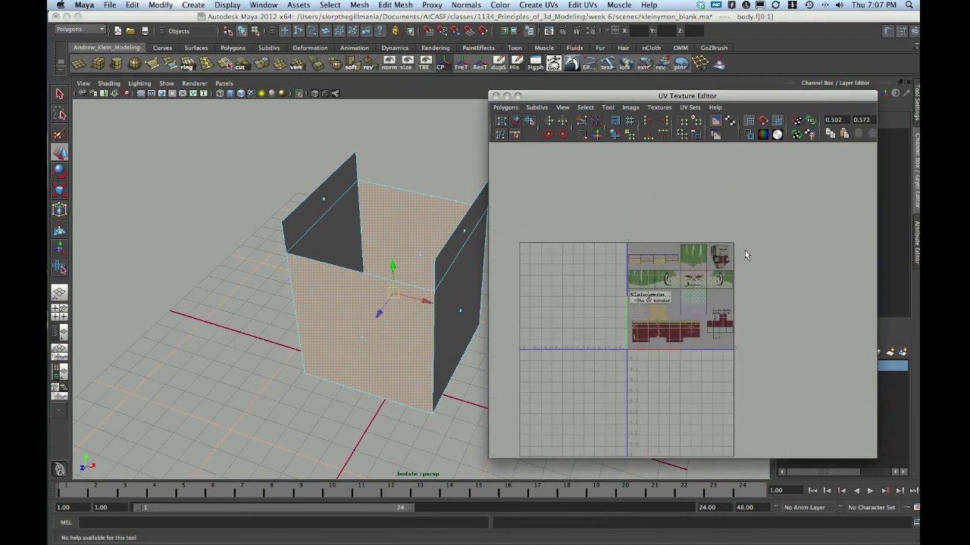
{"action": "middle_click_drag", "start_coordinate": [729, 248], "coordinate": [706, 248], "text": "alt"}
{"action": "left_click", "coordinate": [717, 123]}
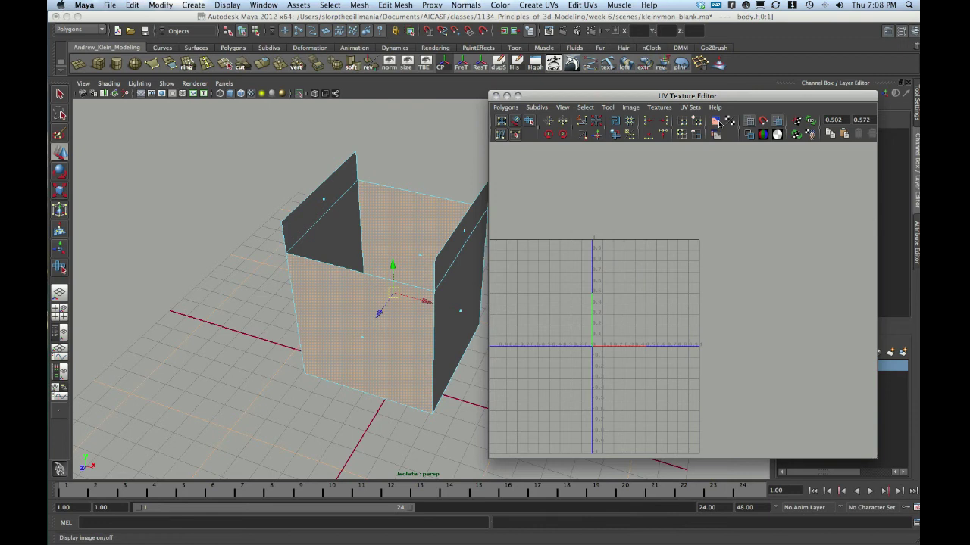
{"action": "left_click", "coordinate": [539, 6]}
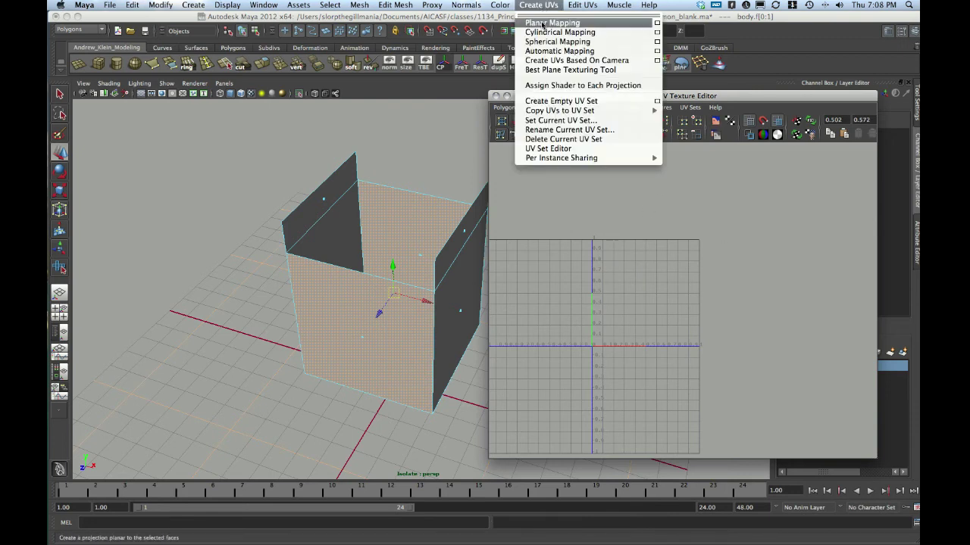
{"action": "left_click", "coordinate": [657, 23]}
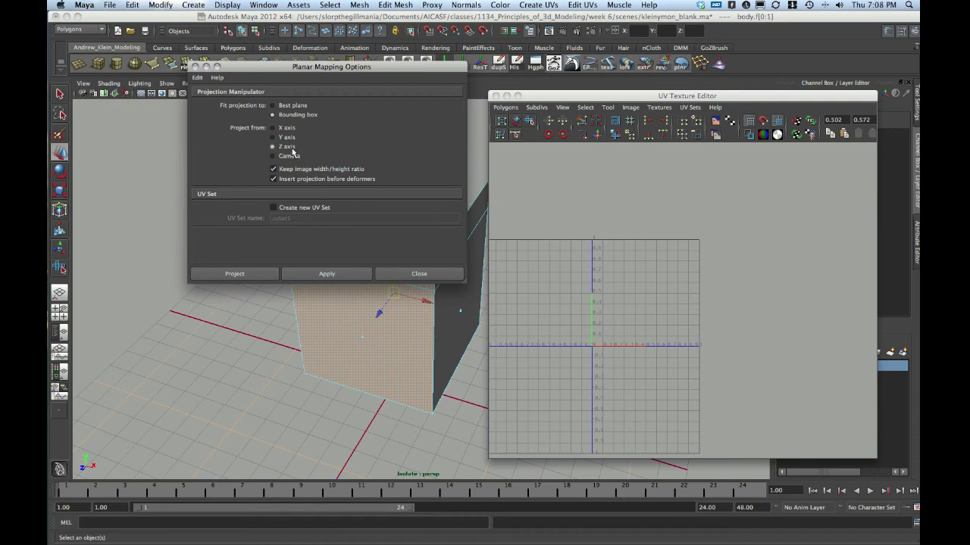
{"action": "left_click", "coordinate": [245, 275]}
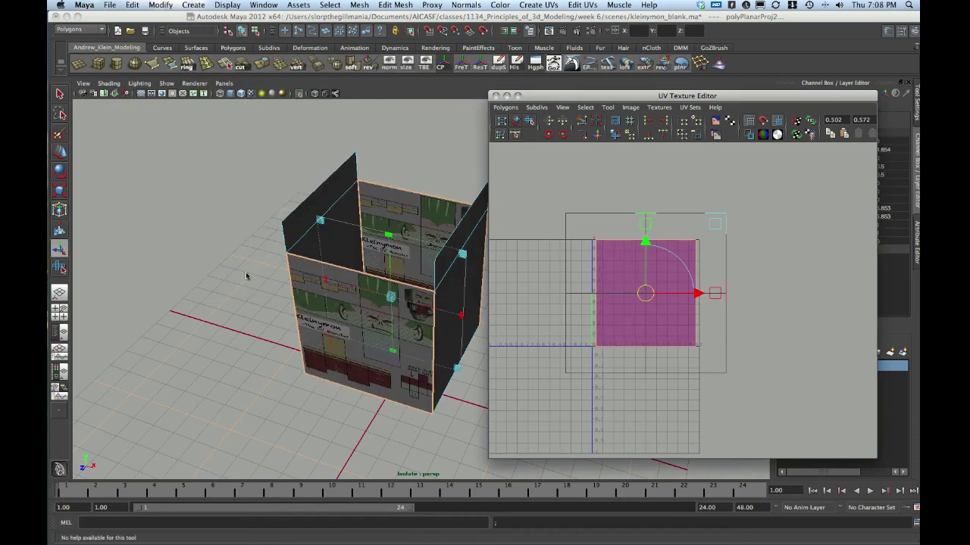
Examine how the planar projection falls on the body's front and back faces from several angles.
{"action": "left_click_drag", "start_coordinate": [377, 249], "coordinate": [462, 190], "text": "alt"}
{"action": "left_click_drag", "start_coordinate": [455, 312], "coordinate": [618, 315], "text": "alt"}
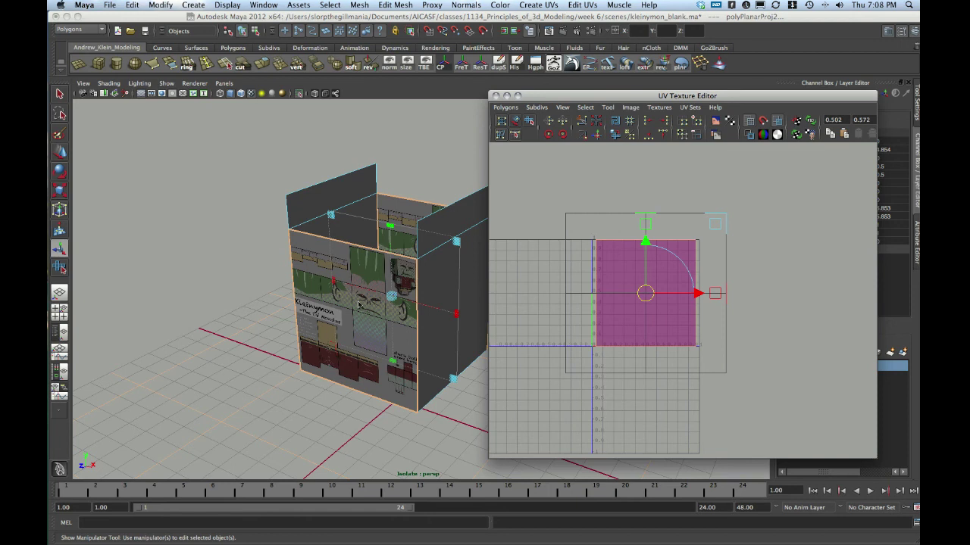
{"action": "left_click_drag", "start_coordinate": [357, 306], "coordinate": [376, 269], "text": "alt"}
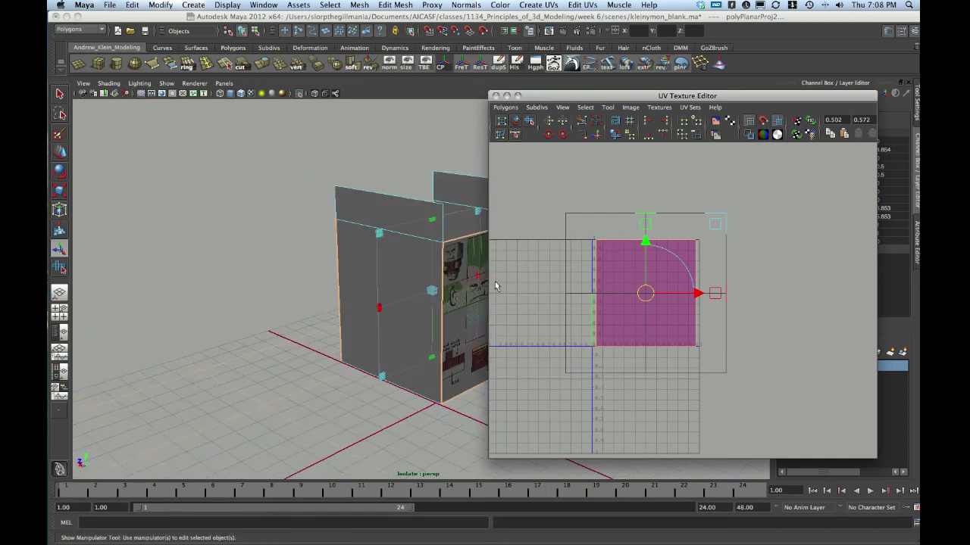
{"action": "left_click_drag", "start_coordinate": [485, 287], "coordinate": [367, 319], "text": "alt"}
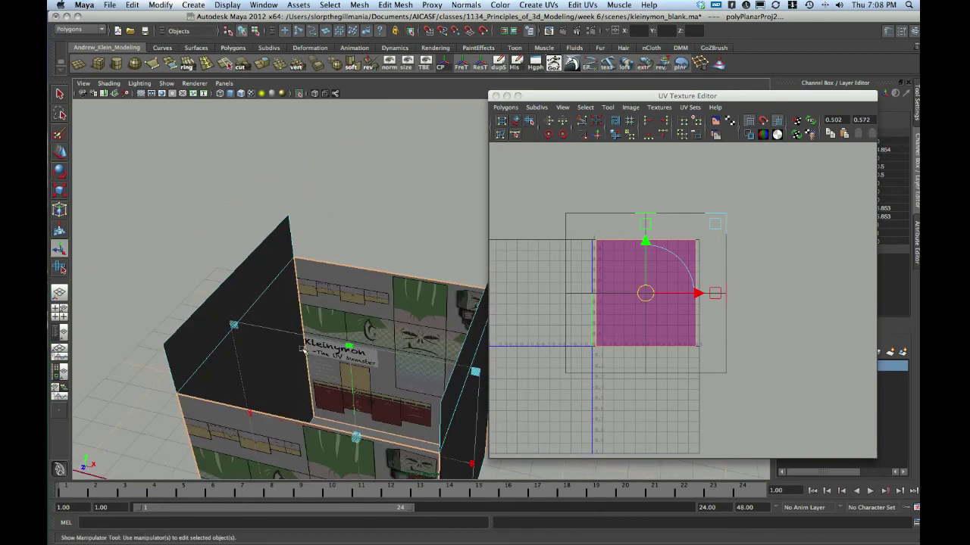
{"action": "left_click_drag", "start_coordinate": [404, 316], "coordinate": [355, 279], "text": "alt"}
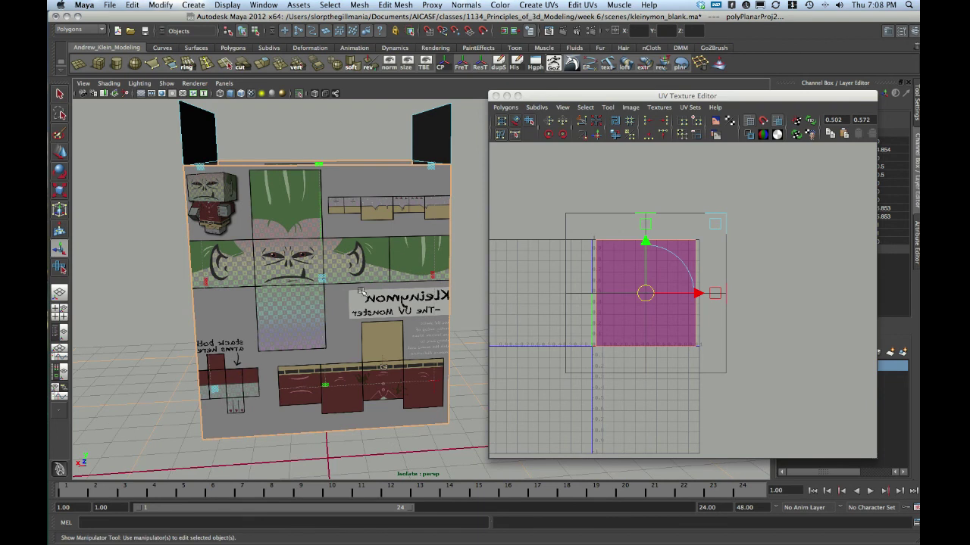
{"action": "left_click_drag", "start_coordinate": [343, 312], "coordinate": [372, 314], "text": "alt"}
{"action": "right_click_drag", "start_coordinate": [372, 314], "coordinate": [296, 286], "text": "alt"}
{"action": "middle_click_drag", "start_coordinate": [296, 286], "coordinate": [199, 285], "text": "alt"}
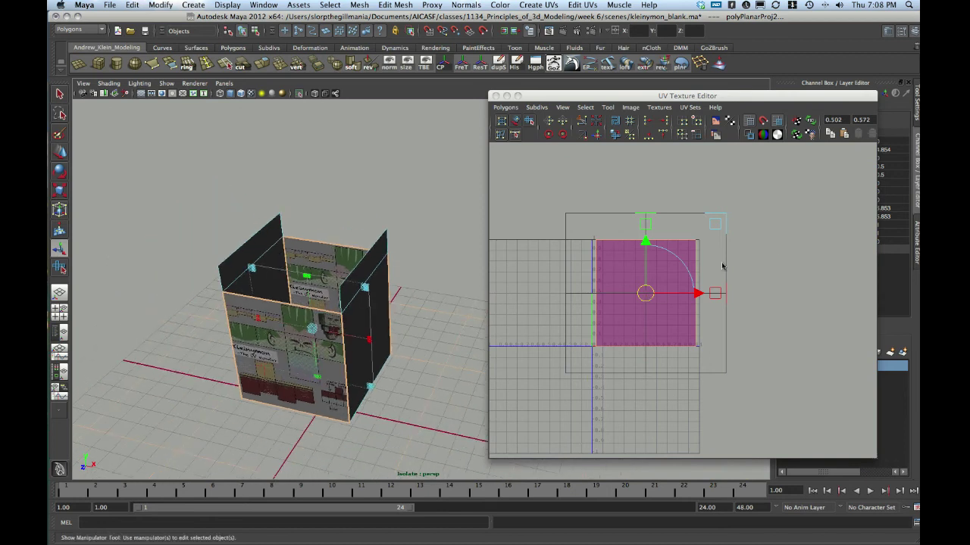
Move the projected front and back UVs outside the 0-to-1 texture space, up beyond its upper-right corner.
{"action": "right_click_drag", "start_coordinate": [755, 251], "coordinate": [725, 253], "text": "alt"}
{"action": "middle_click_drag", "start_coordinate": [725, 253], "coordinate": [694, 255], "text": "alt"}
{"action": "left_click_drag", "start_coordinate": [623, 298], "coordinate": [753, 228]}
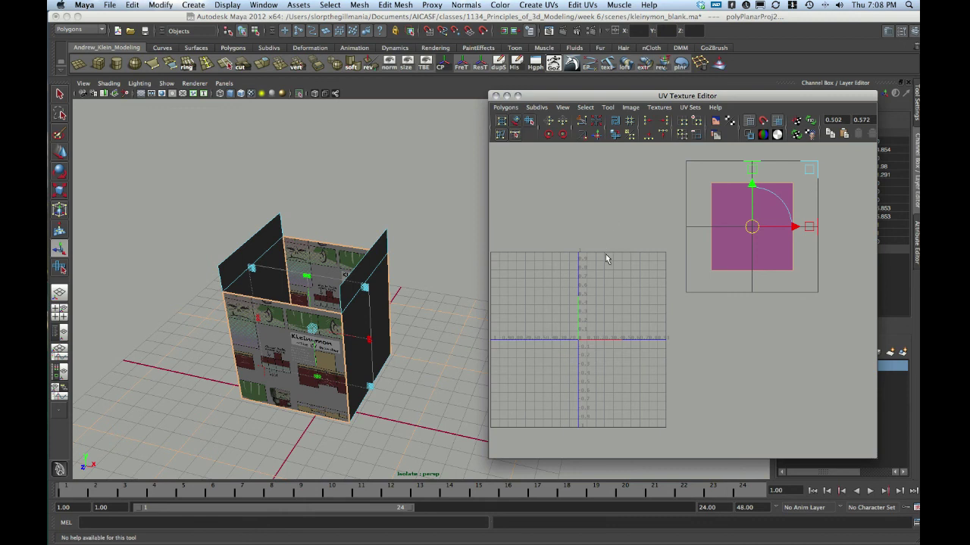
{"action": "key", "text": "super+Tab"}
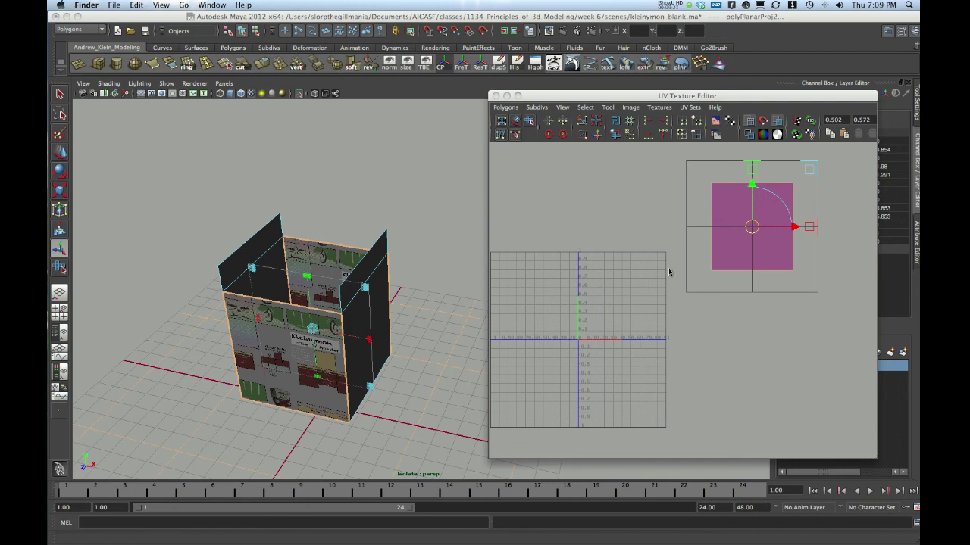
{"action": "left_click", "coordinate": [610, 245]}
{"action": "left_click_drag", "start_coordinate": [303, 327], "coordinate": [322, 312], "text": "alt"}
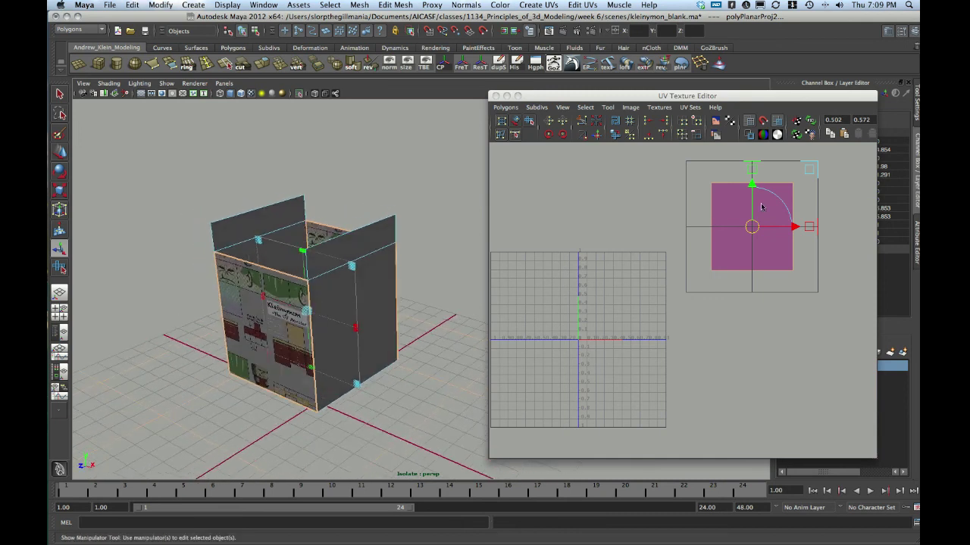